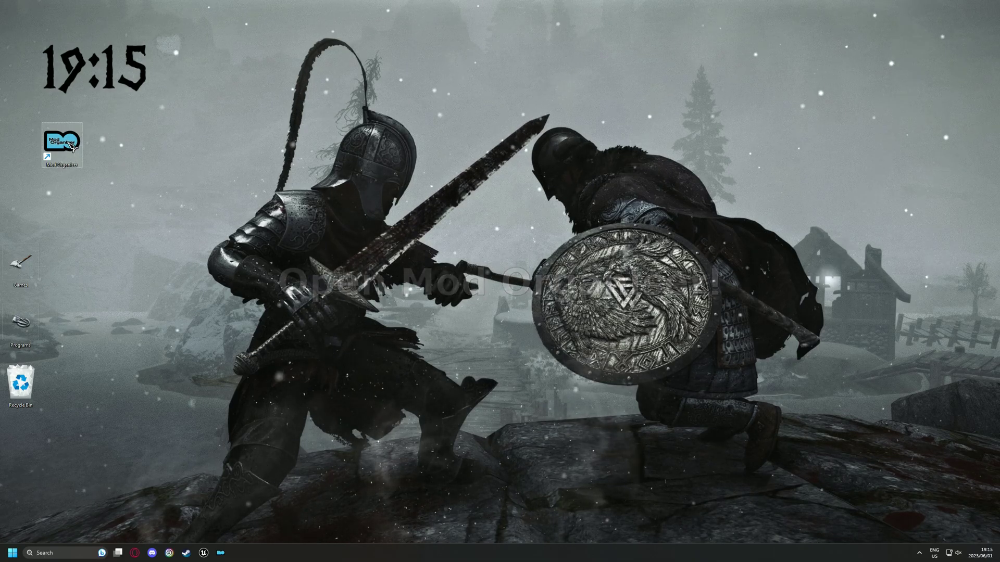
- Launch Mod Organizer, open the skse mod's folder in Explorer and copy its path
{"action": "double_click", "coordinate": [73, 147]}
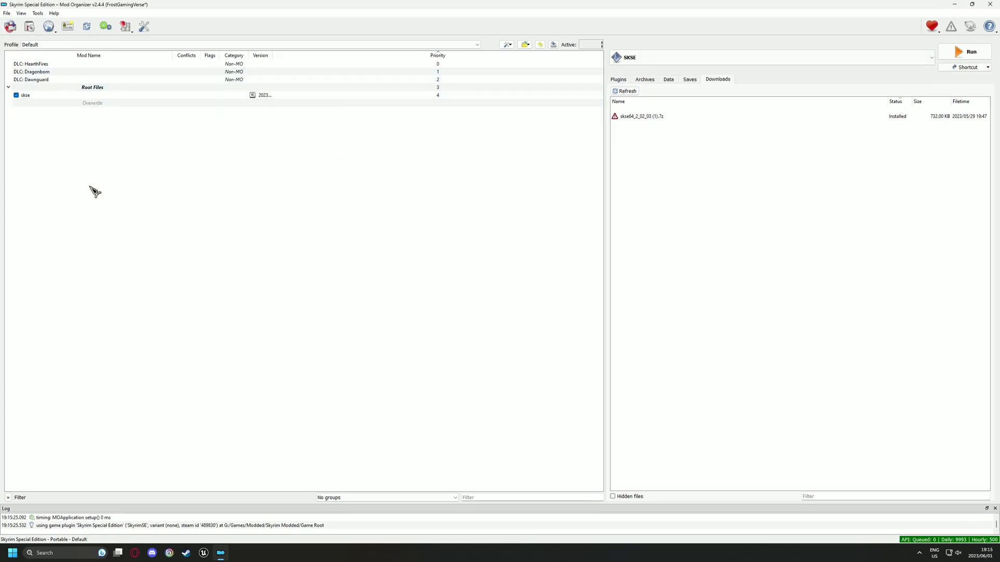
{"action": "right_click", "coordinate": [38, 98]}
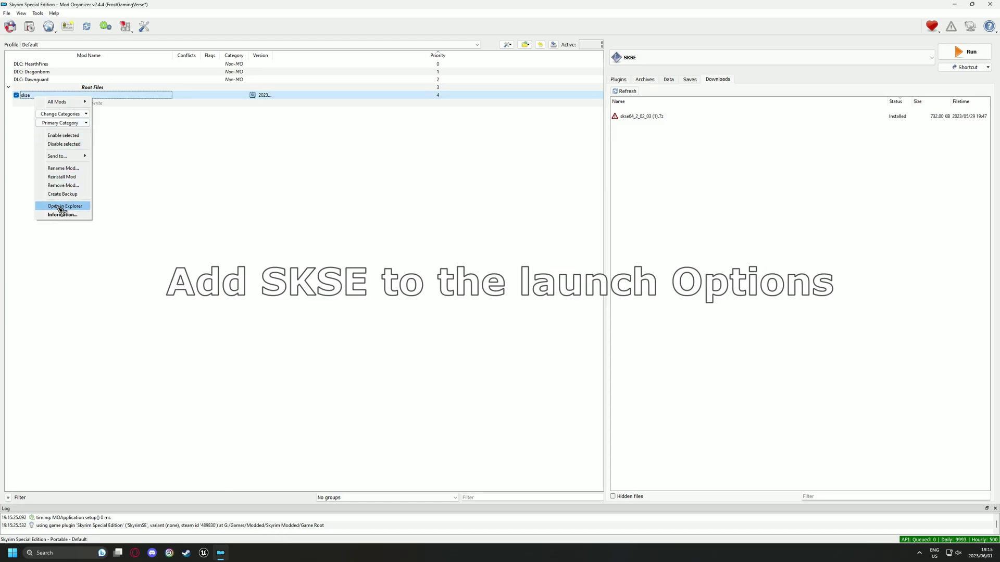
{"action": "left_click", "coordinate": [65, 206]}
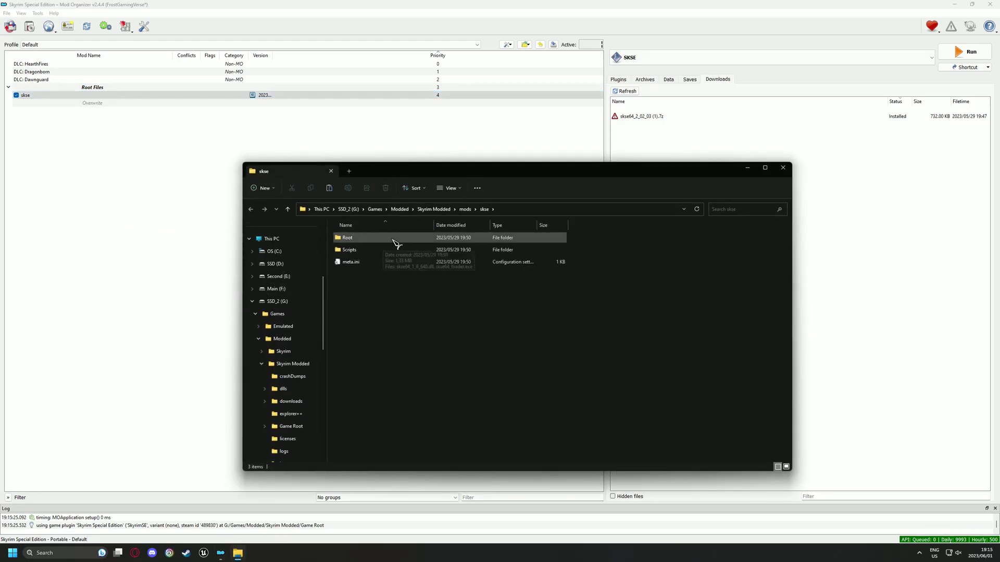
{"action": "left_click", "coordinate": [531, 209]}
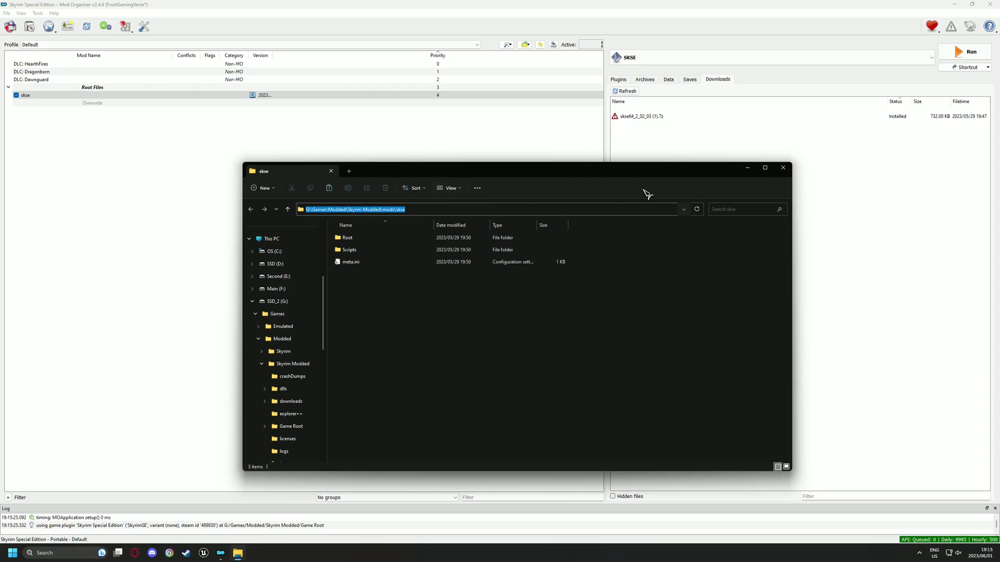
{"action": "right_click", "coordinate": [384, 208]}
{"action": "left_click", "coordinate": [425, 233]}
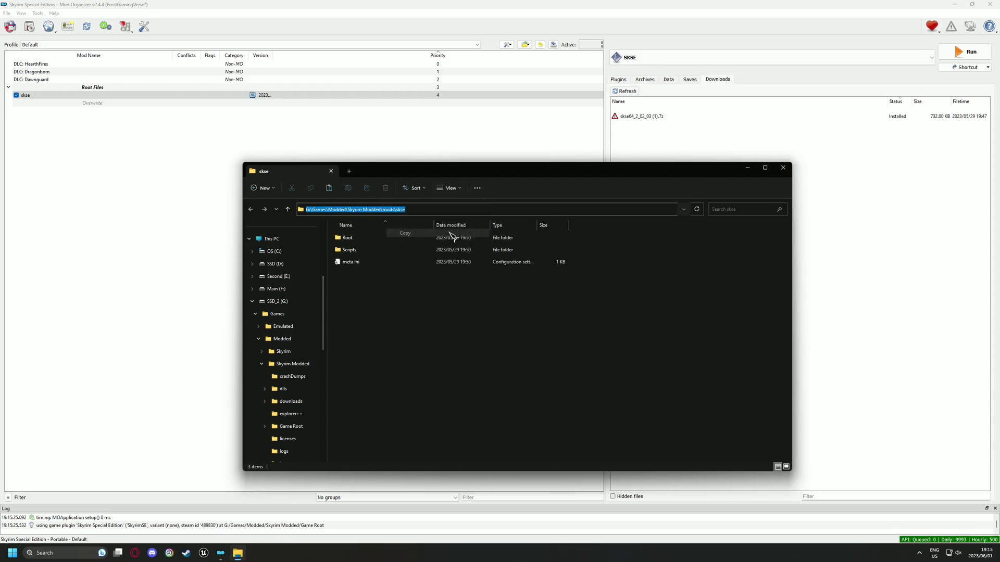
{"action": "left_click", "coordinate": [783, 168]}
- Start adding an executable from file in the executables editor and browse to G:\Games\Modded\Skyrim Modded\mods\skse
{"action": "left_click", "coordinate": [651, 58]}
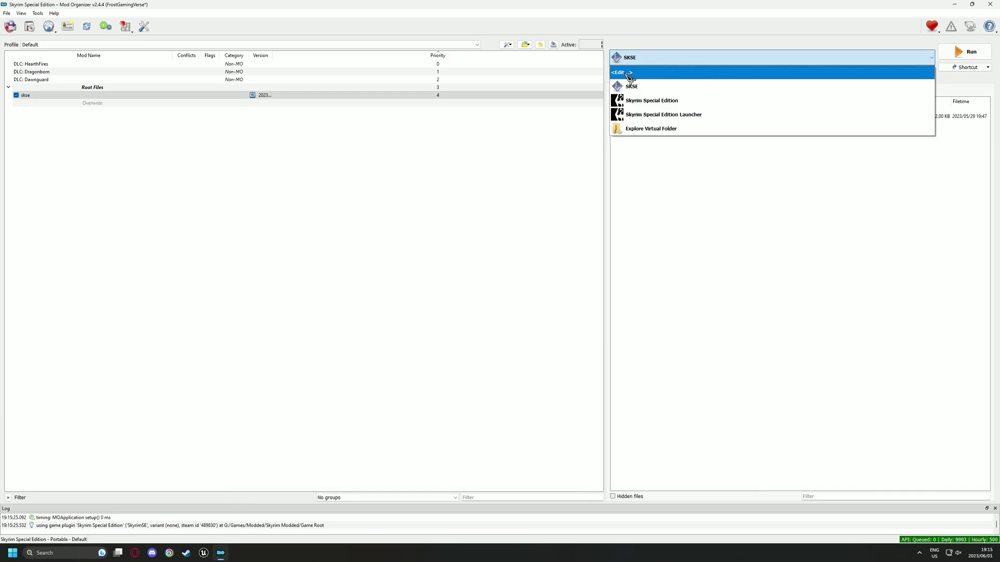
{"action": "left_click", "coordinate": [627, 75]}
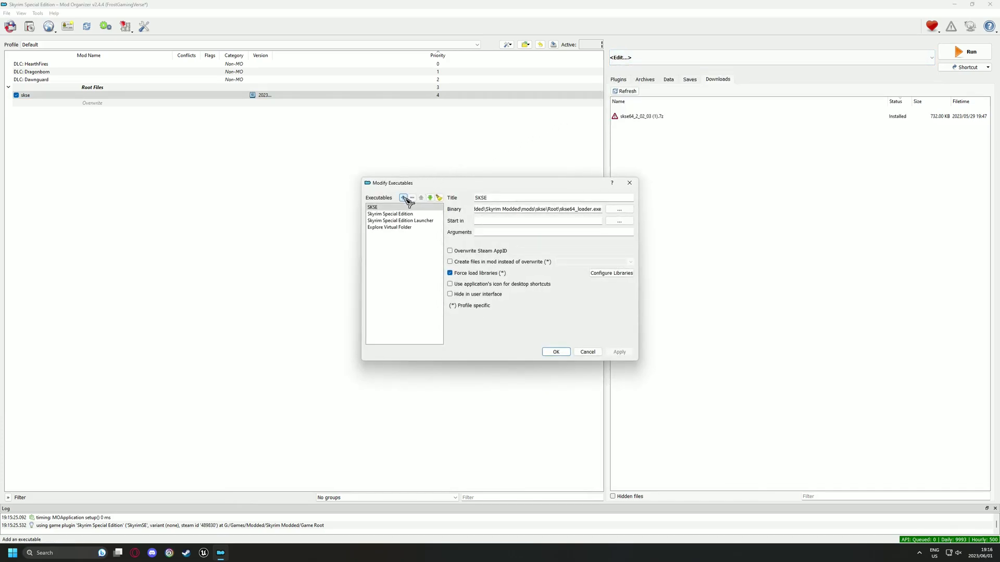
{"action": "left_click", "coordinate": [403, 198]}
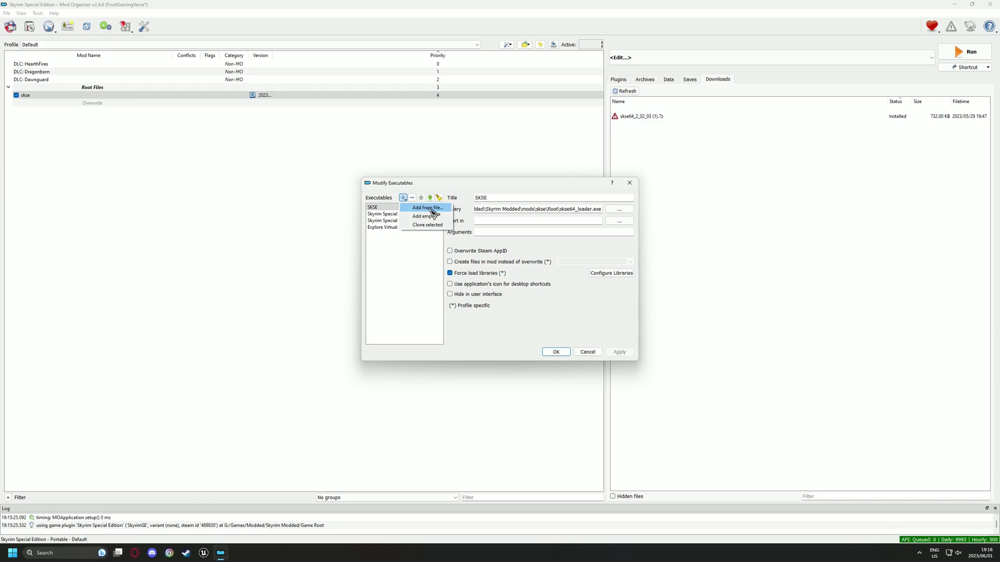
{"action": "left_click", "coordinate": [428, 208]}
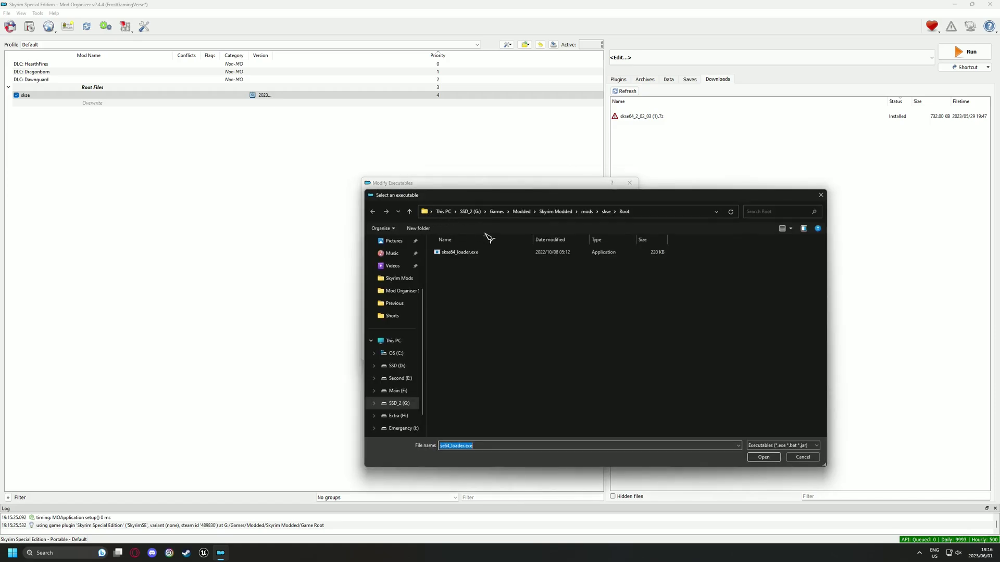
{"action": "left_click", "coordinate": [629, 210]}
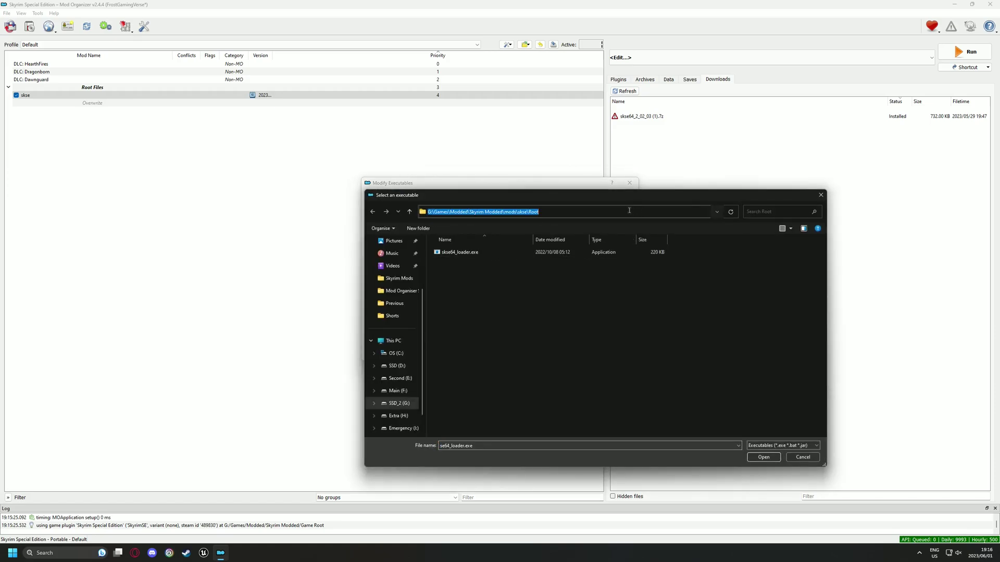
{"action": "left_click", "coordinate": [576, 212]}
{"action": "key", "text": "BackSpace"}
{"action": "key", "text": "BackSpace"}
{"action": "key", "text": "BackSpace"}
{"action": "key", "text": "BackSpace"}
{"action": "key", "text": "BackSpace"}
{"action": "key", "text": "Return"}
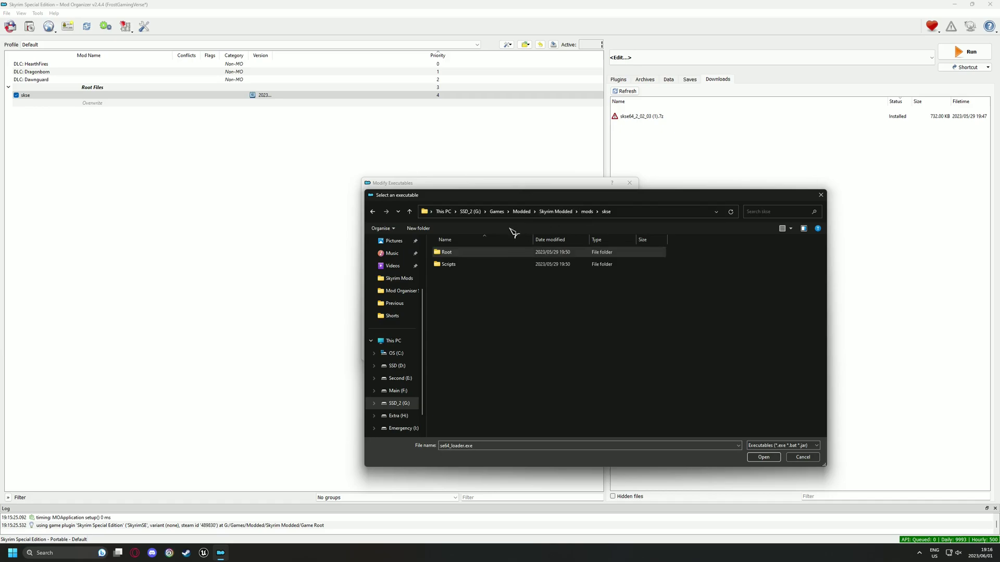
- Add skse64_loader.exe from the Root folder as a new executable and save the executables list
{"action": "left_click", "coordinate": [456, 255]}
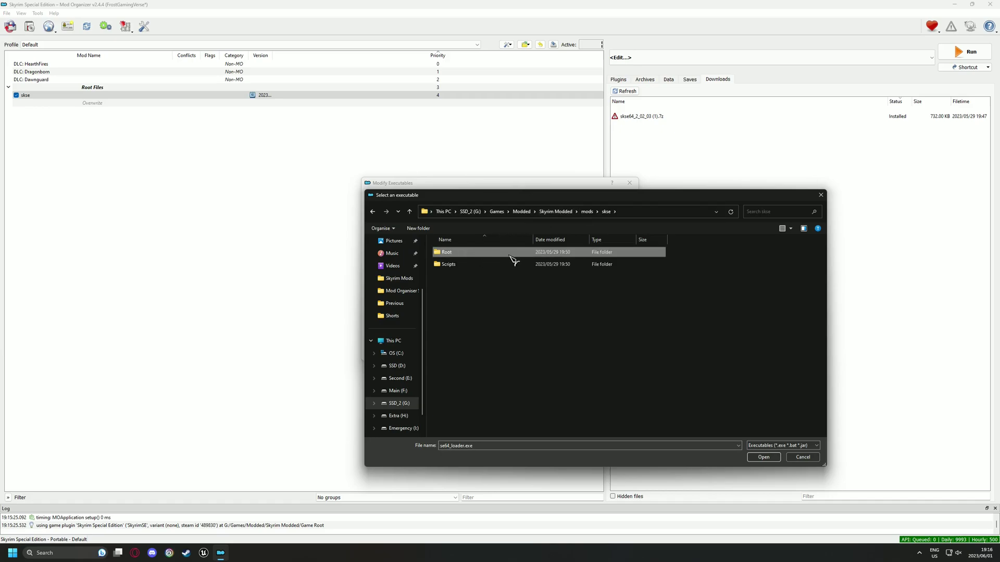
{"action": "double_click", "coordinate": [467, 252]}
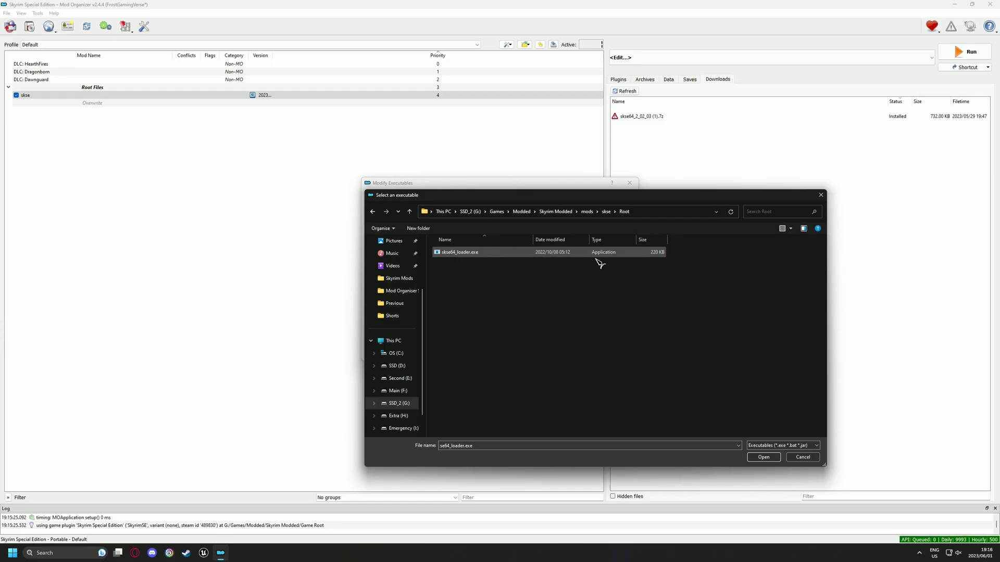
{"action": "left_click", "coordinate": [763, 457]}
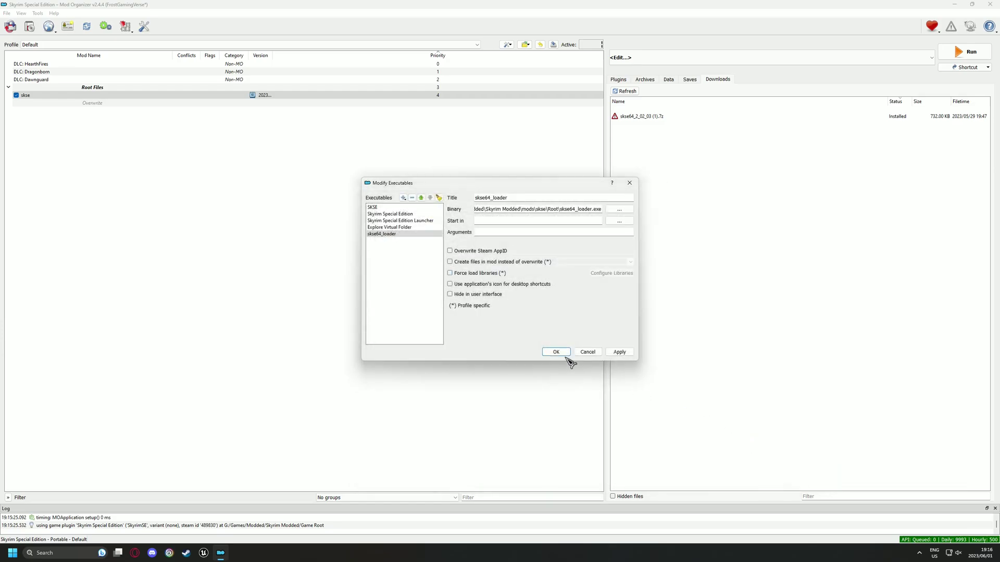
{"action": "left_click", "coordinate": [619, 352]}
{"action": "left_click", "coordinate": [556, 352]}
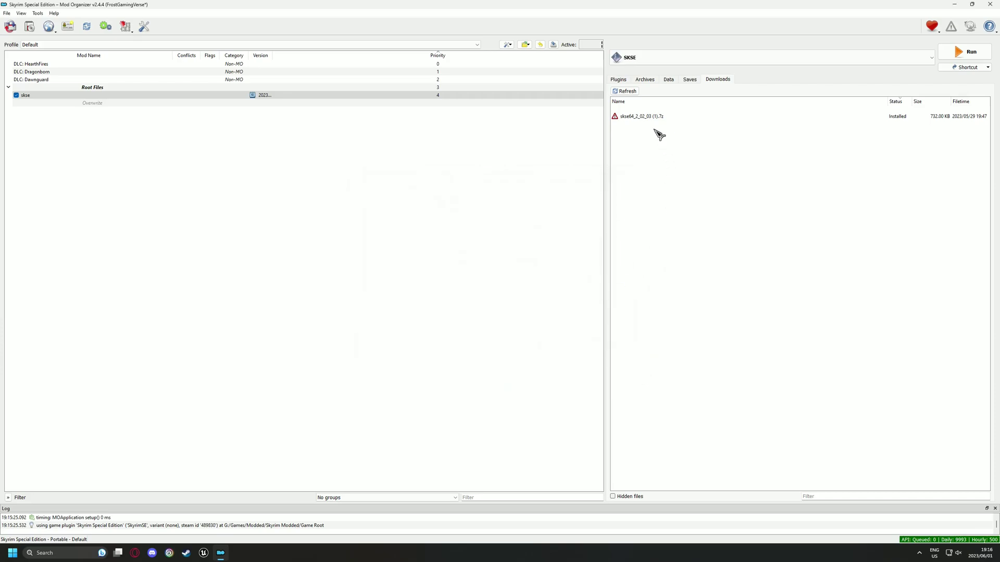
{"action": "left_click", "coordinate": [630, 58]}
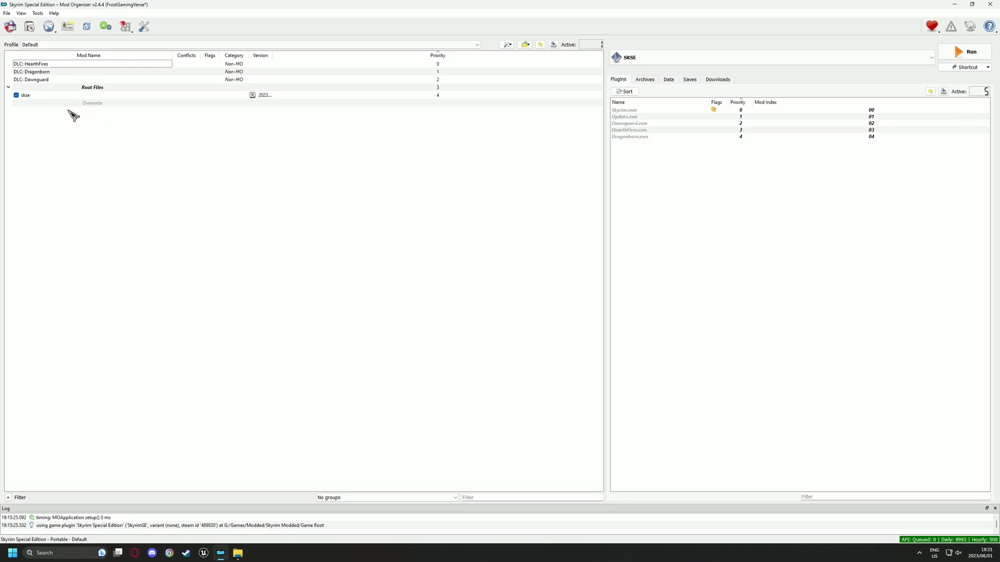
- Create a separator named Utilities at the end of the mod list
{"action": "right_click", "coordinate": [65, 110]}
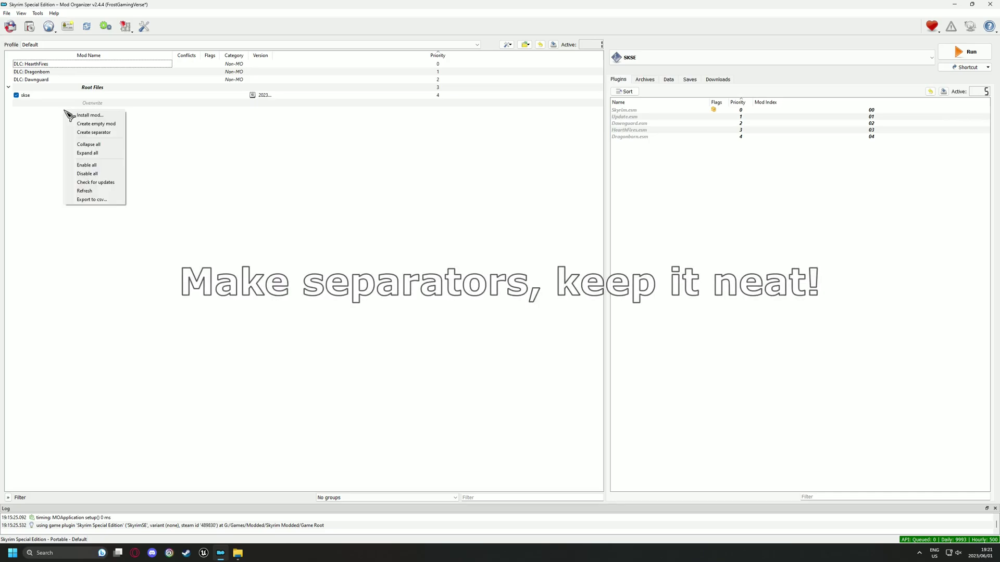
{"action": "left_click", "coordinate": [87, 133]}
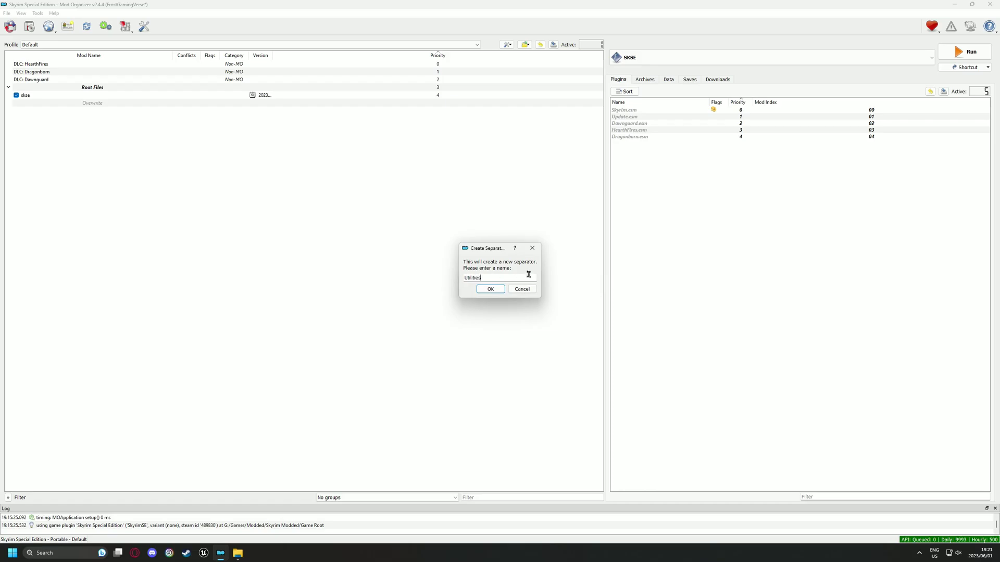
{"action": "left_click_drag", "start_coordinate": [528, 274], "coordinate": [440, 283]}
{"action": "left_click", "coordinate": [489, 289]}
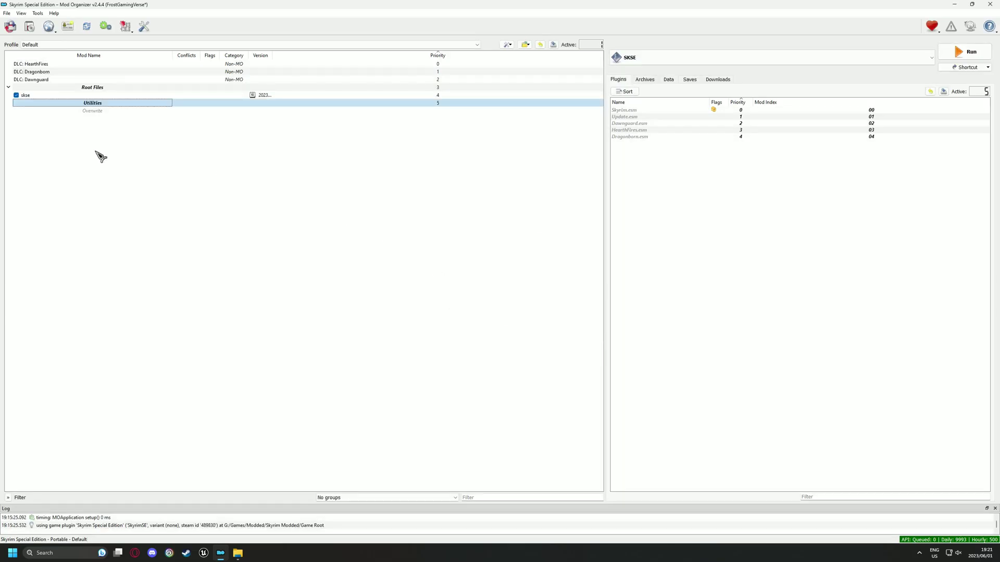
- Create a second separator named Performance & Fixes below the Utilities separator
{"action": "right_click", "coordinate": [91, 120]}
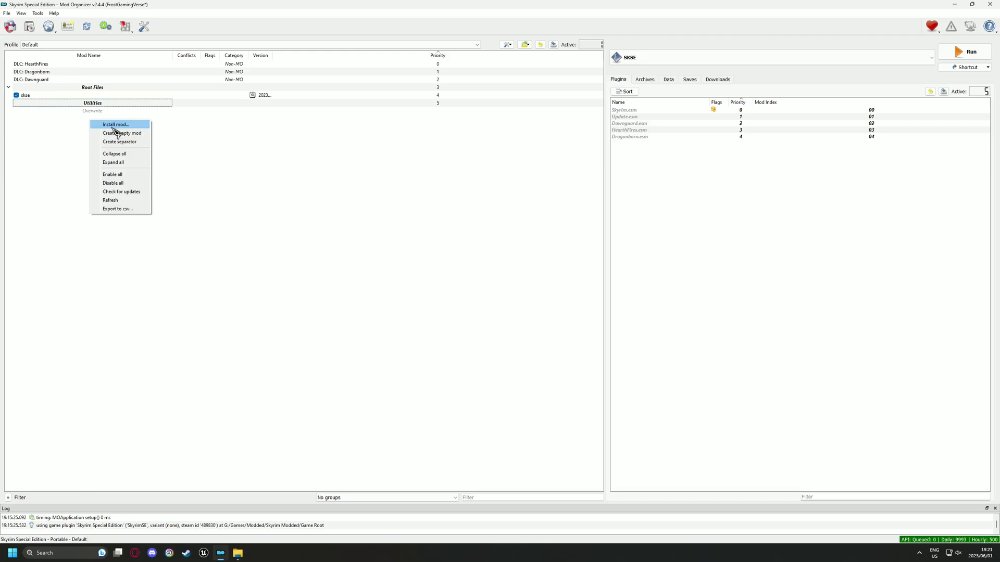
{"action": "left_click", "coordinate": [137, 142]}
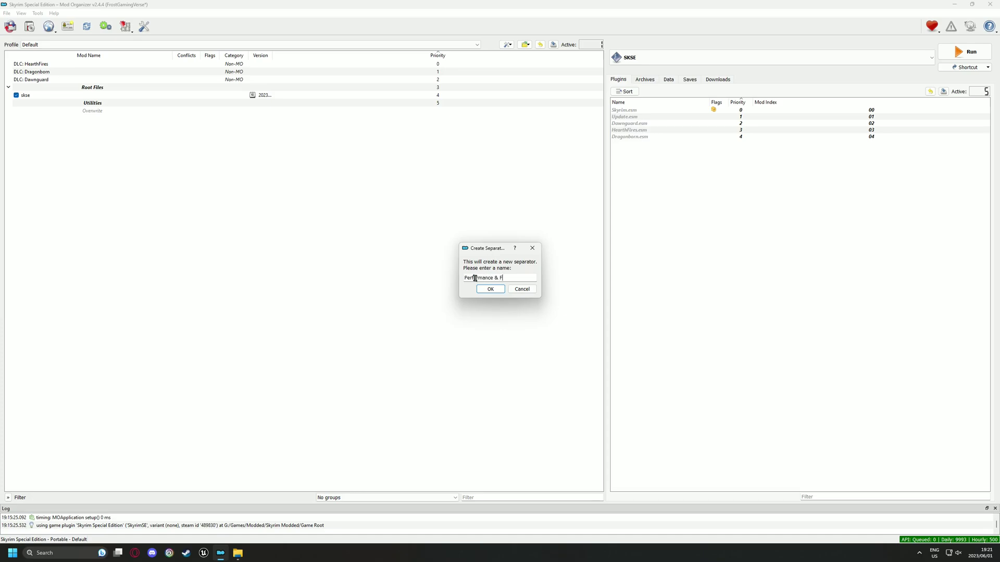
{"action": "type", "text": "Performance & Fixes"}
{"action": "left_click_drag", "start_coordinate": [518, 278], "coordinate": [469, 280]}
{"action": "left_click", "coordinate": [490, 289]}
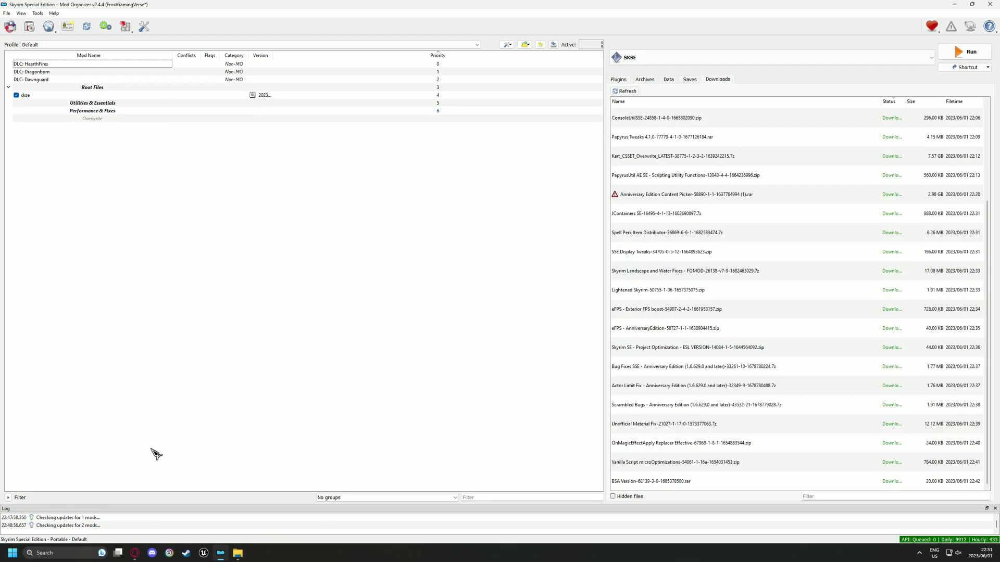
- Switch to the browser to view the SSE Engine Fixes files on Nexus Mods, and return to Mod Organizer to check the folder-opening options
{"action": "left_click", "coordinate": [137, 554]}
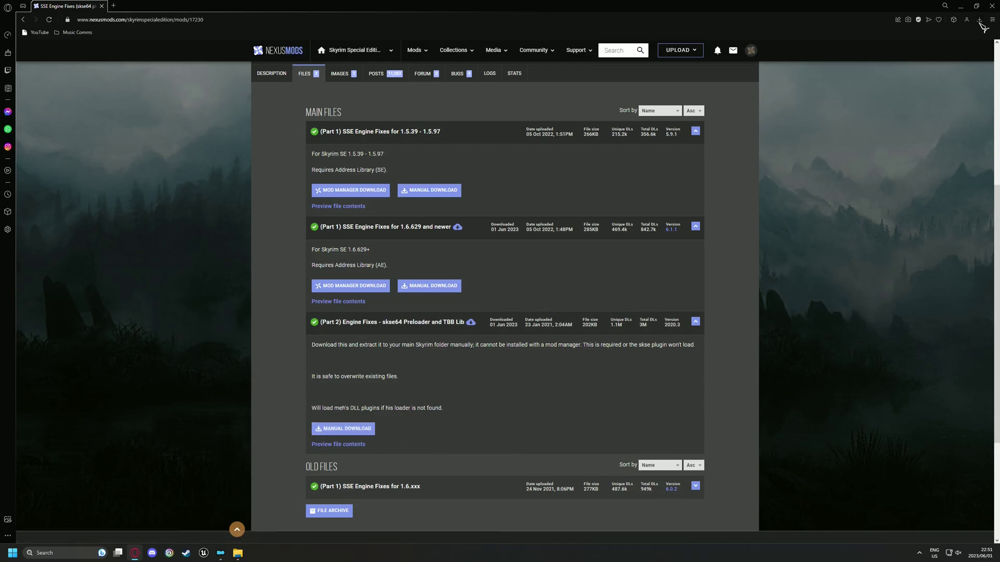
{"action": "left_click", "coordinate": [992, 5]}
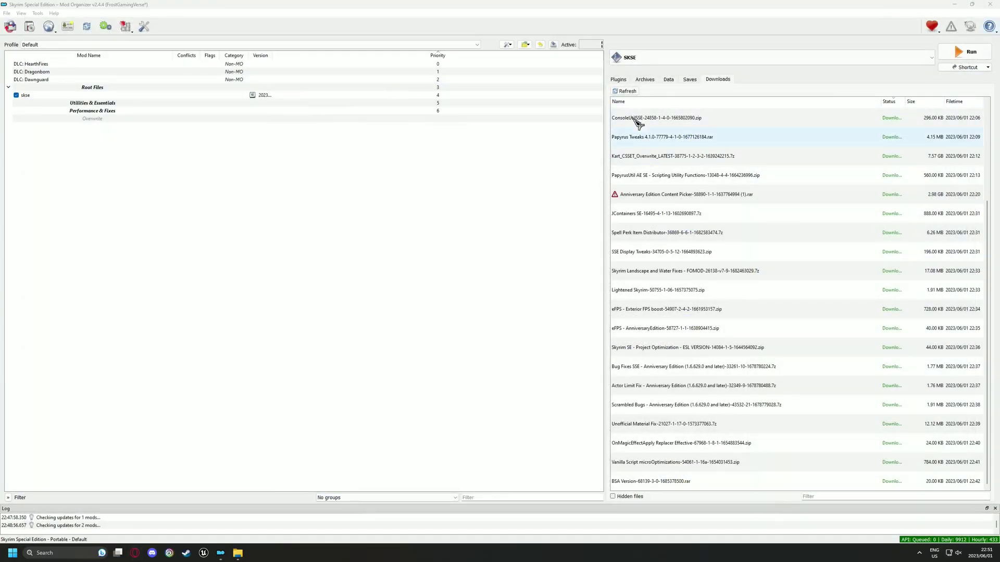
{"action": "left_click", "coordinate": [524, 44]}
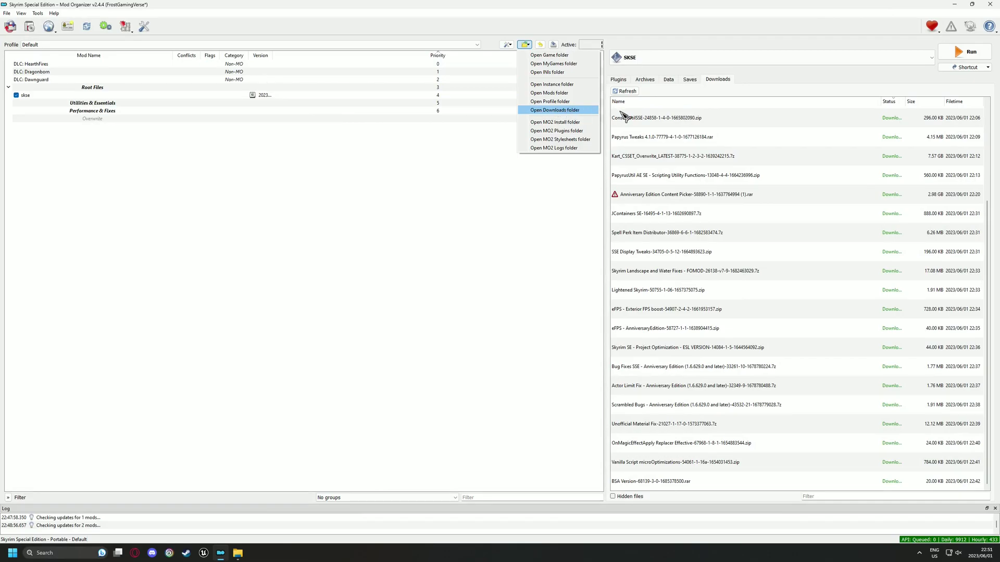
{"action": "left_click", "coordinate": [678, 443]}
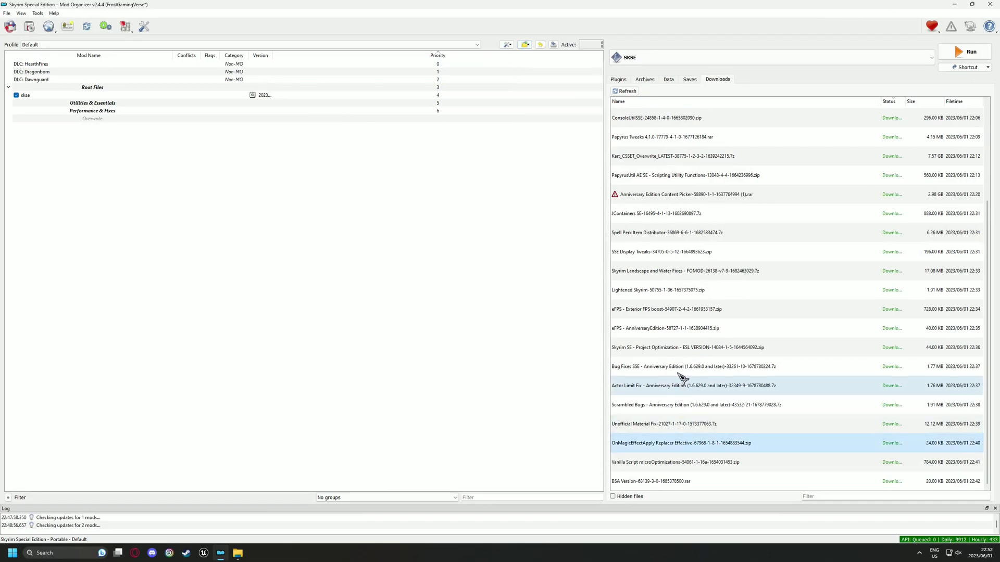
- Install the downloaded (Part 1) SSE Engine Fixes for 1.6.629 and newer under the Utilities & Essentials separator
{"action": "scroll", "coordinate": [679, 364], "scroll_direction": "up", "scroll_amount": 3}
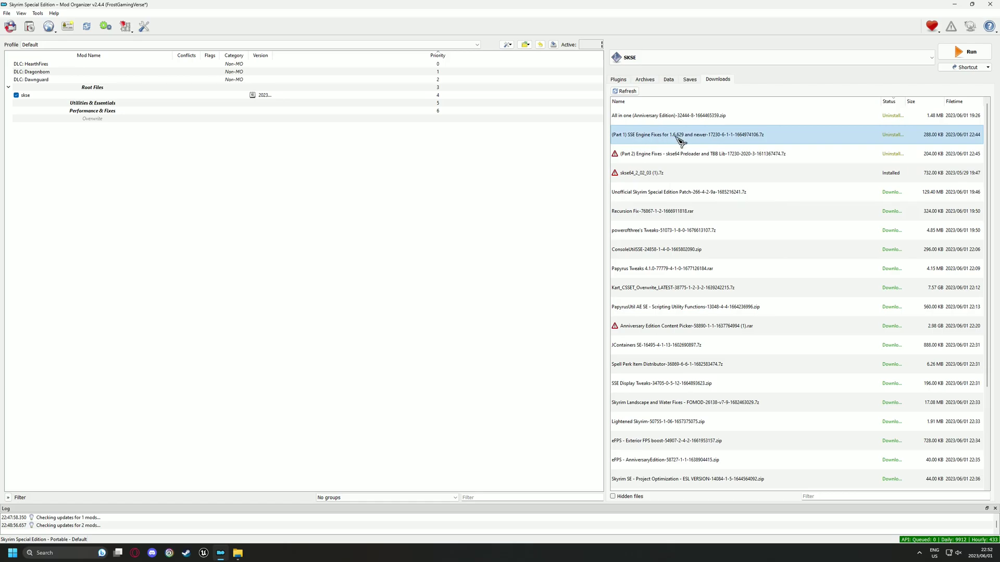
{"action": "left_click_drag", "start_coordinate": [677, 137], "coordinate": [188, 106]}
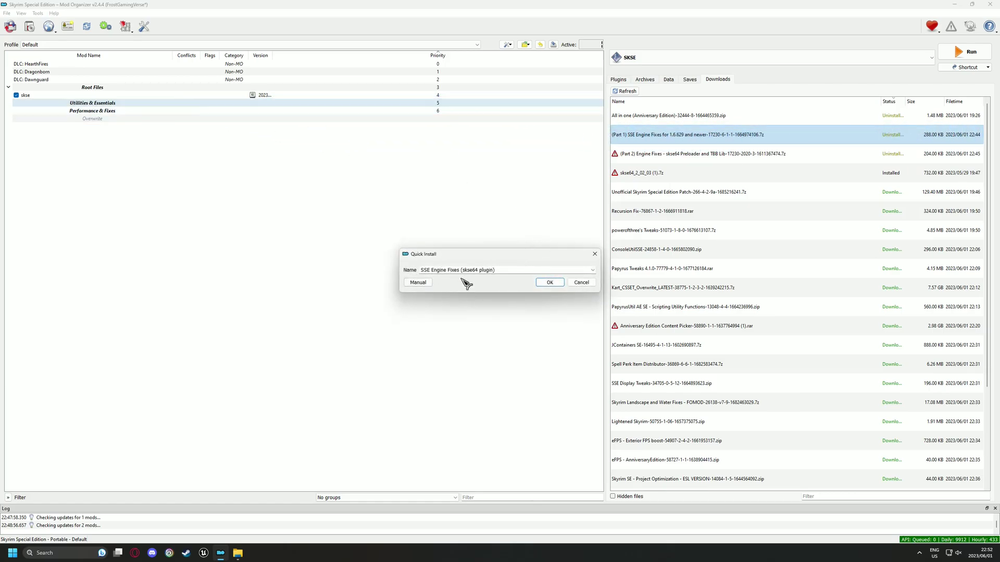
{"action": "left_click", "coordinate": [546, 284]}
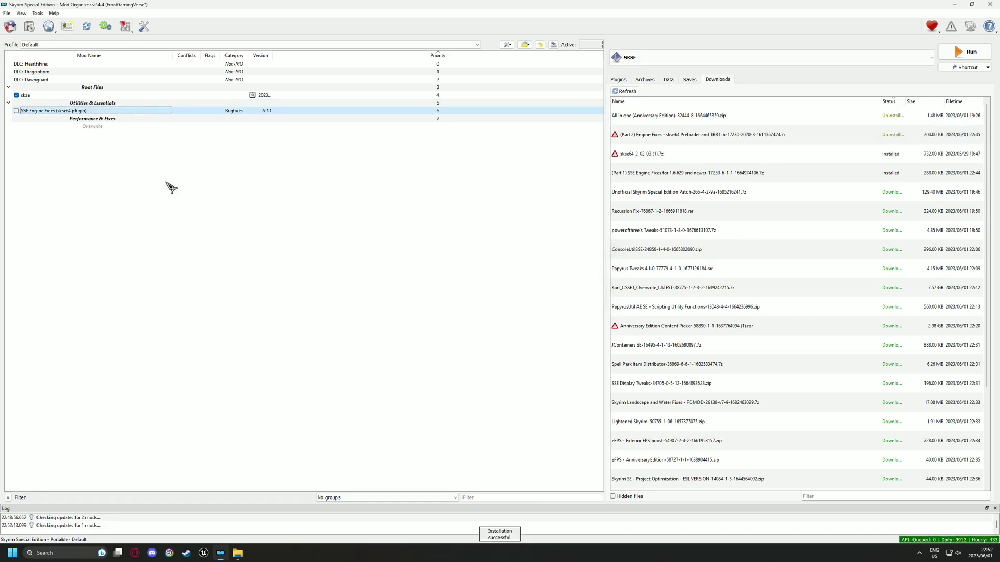
- Start installing (Part 2) Engine Fixes - skse64 Preloader and TBB Lib under Root Files, creating a Root directory inside <data>
{"action": "left_click", "coordinate": [646, 137]}
{"action": "left_click_drag", "start_coordinate": [761, 138], "coordinate": [257, 92]}
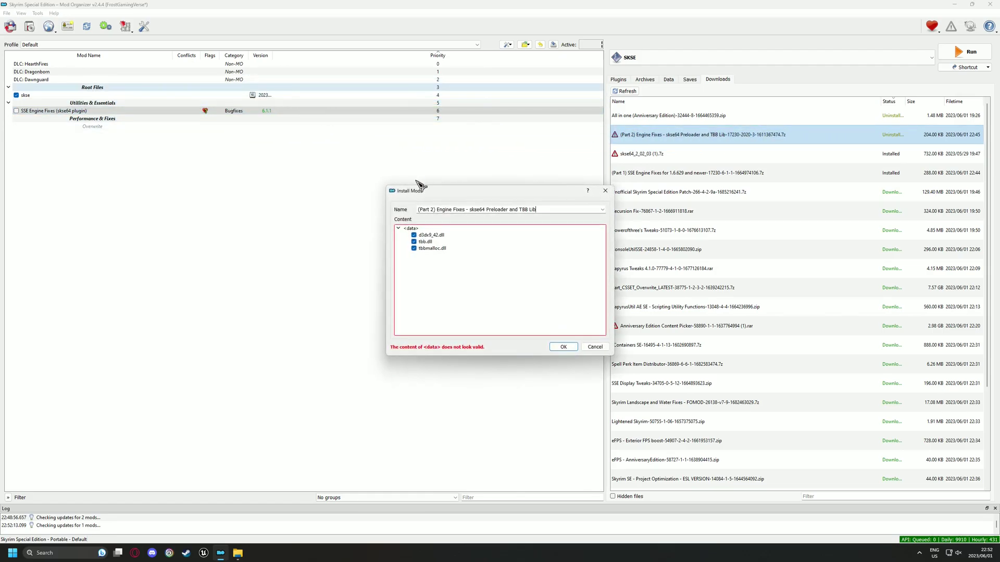
{"action": "right_click", "coordinate": [421, 230]}
{"action": "left_click", "coordinate": [456, 238]}
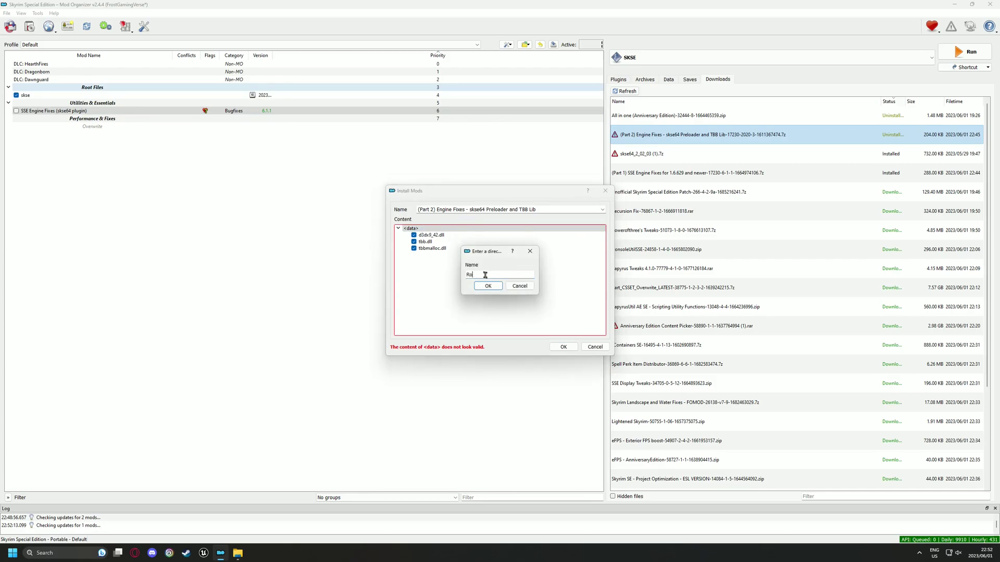
{"action": "type", "text": "Root"}
{"action": "left_click", "coordinate": [488, 285]}
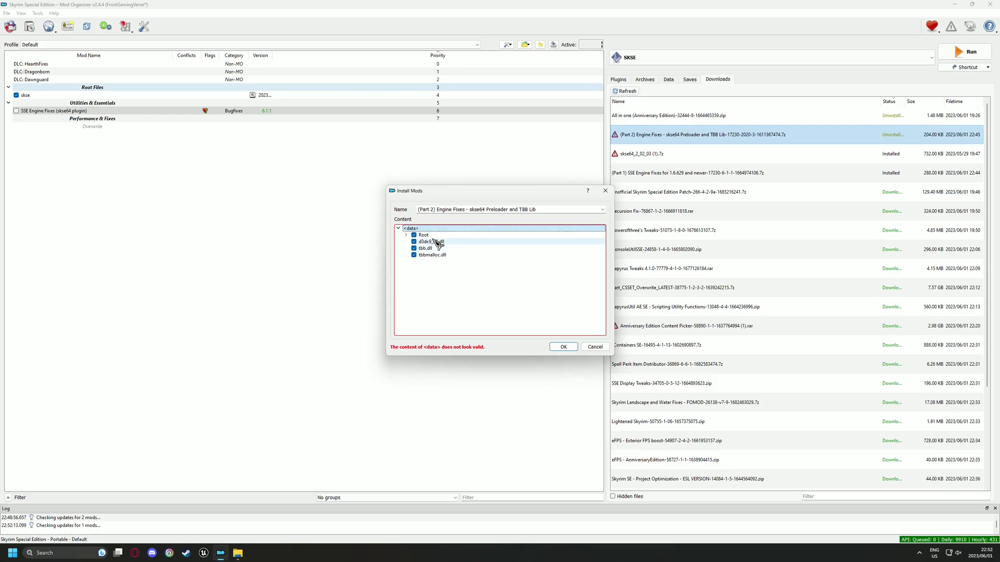
- Move d3dx9_42.dll, tbb.dll and tbbmalloc.dll into the Root directory and finish the installation, ignoring the layout warning
{"action": "mouse_move", "coordinate": [428, 257]}
{"action": "left_mouse_down"}
{"action": "mouse_move", "coordinate": [428, 243]}
{"action": "mouse_move", "coordinate": [432, 263]}
{"action": "mouse_move", "coordinate": [468, 286]}
{"action": "mouse_move", "coordinate": [429, 237]}
{"action": "left_mouse_up"}
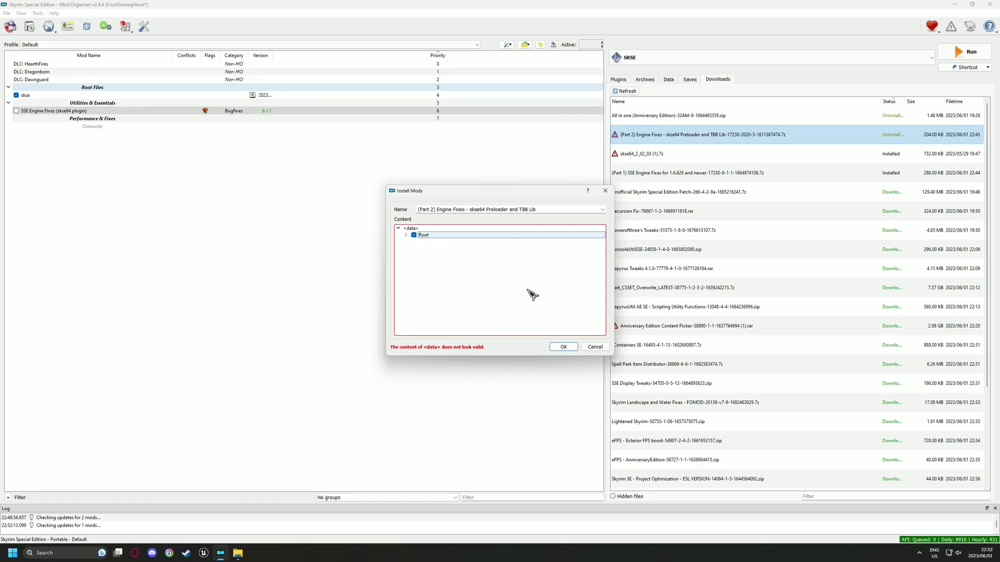
{"action": "left_click", "coordinate": [406, 235]}
{"action": "left_click", "coordinate": [569, 346]}
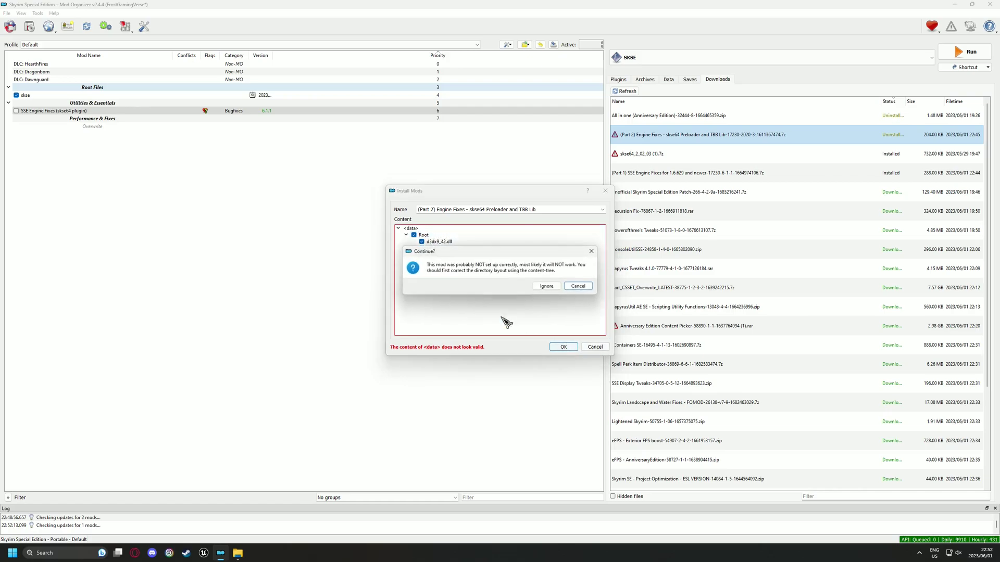
{"action": "left_click", "coordinate": [547, 286]}
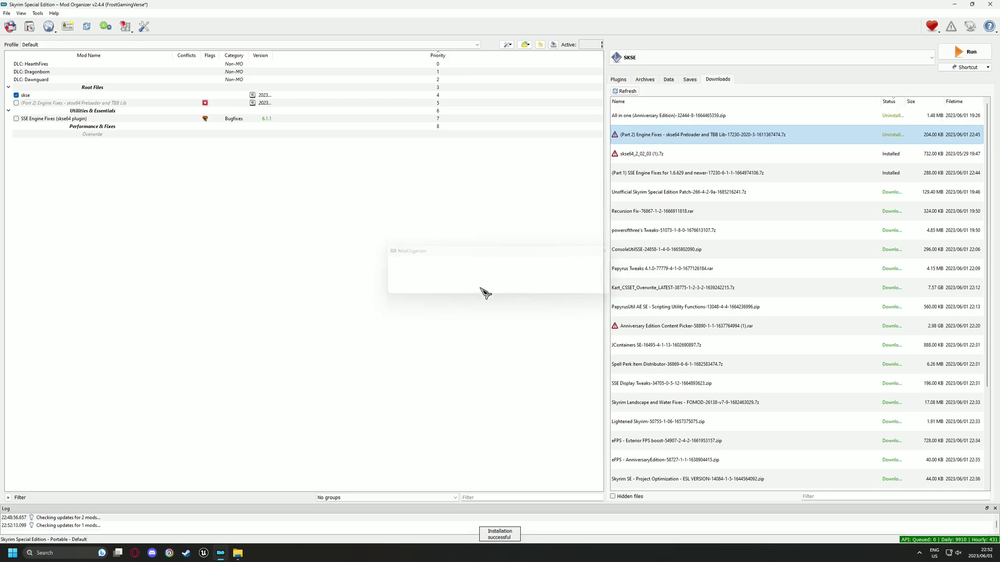
- Ignore the missing data on (Part 2) Engine Fixes - skse64 Preloader and TBB Lib and enable the mod
{"action": "right_click", "coordinate": [55, 106]}
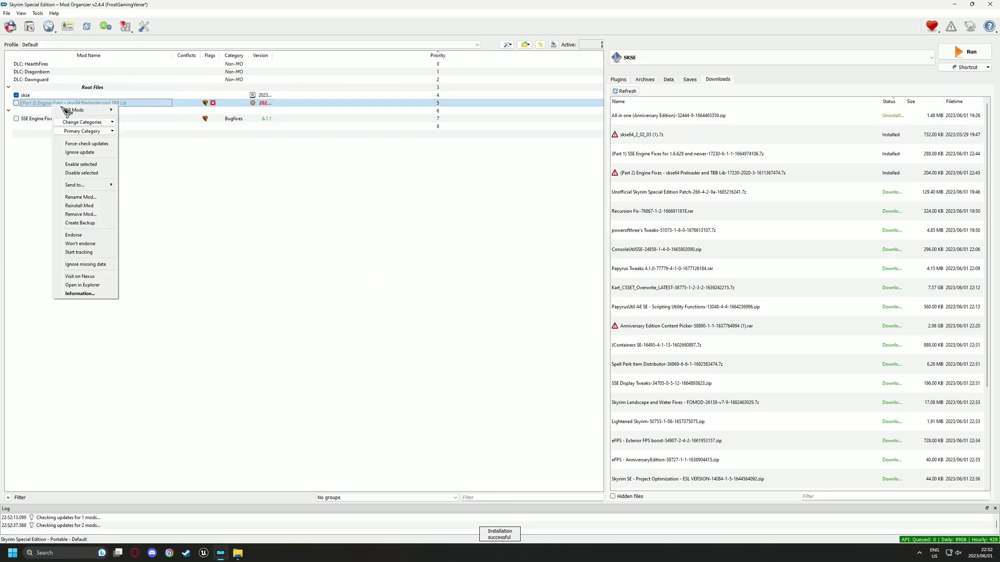
{"action": "left_click", "coordinate": [82, 264]}
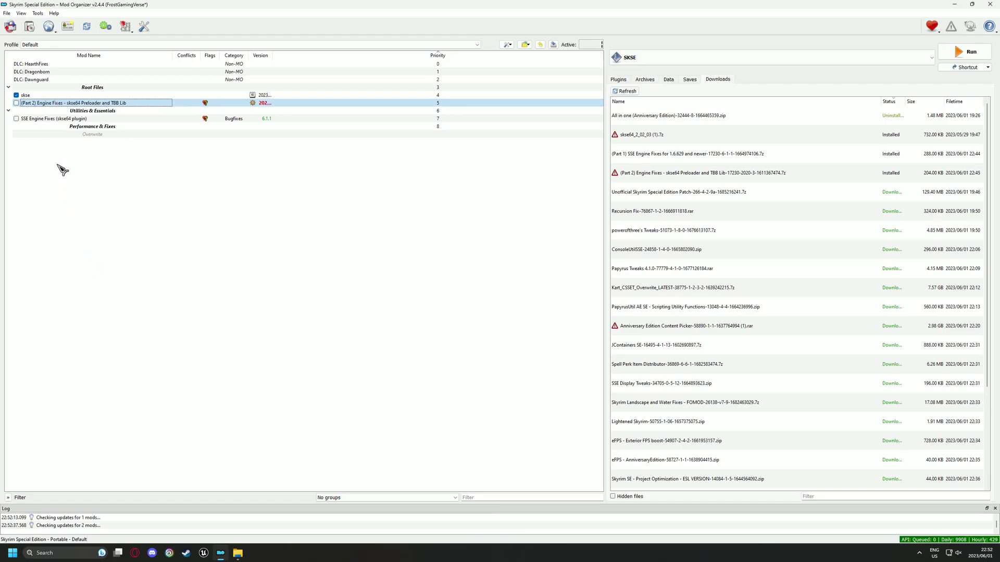
{"action": "left_click", "coordinate": [16, 103]}
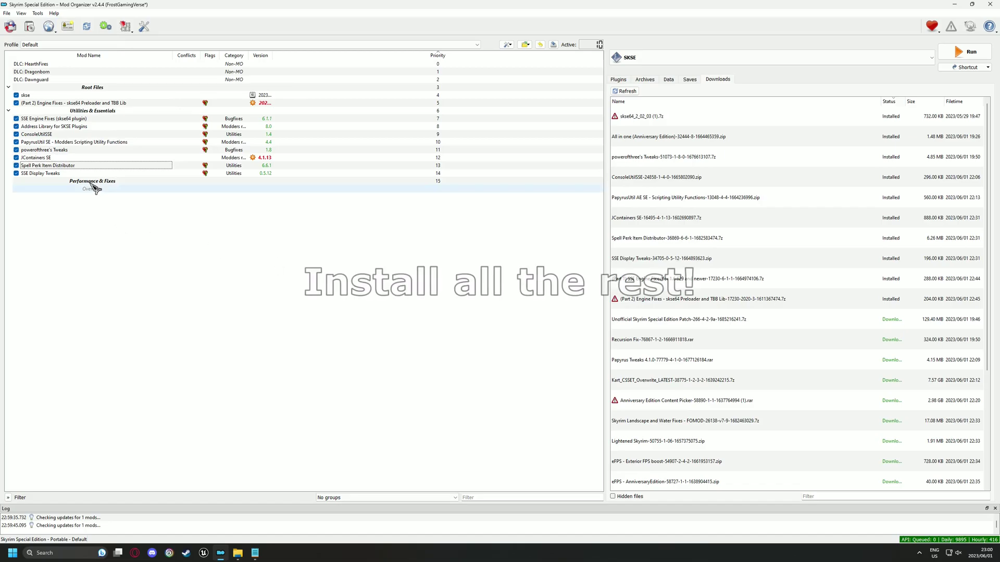
- Find the downloaded Unofficial Skyrim Special Edition Patch and install it under the Performance & Fixes separator
{"action": "left_click", "coordinate": [97, 182]}
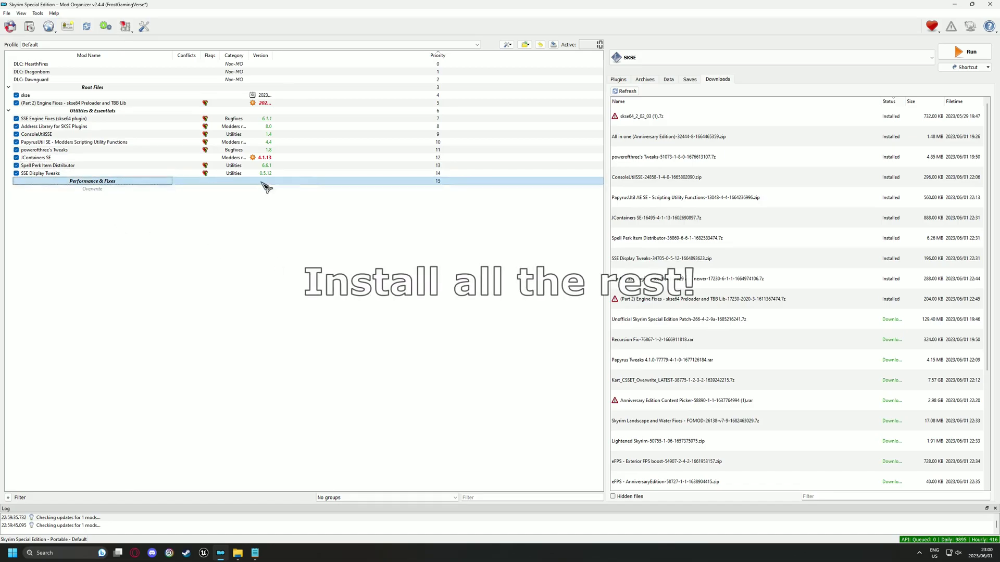
{"action": "left_click", "coordinate": [818, 496]}
{"action": "type", "text": "un"}
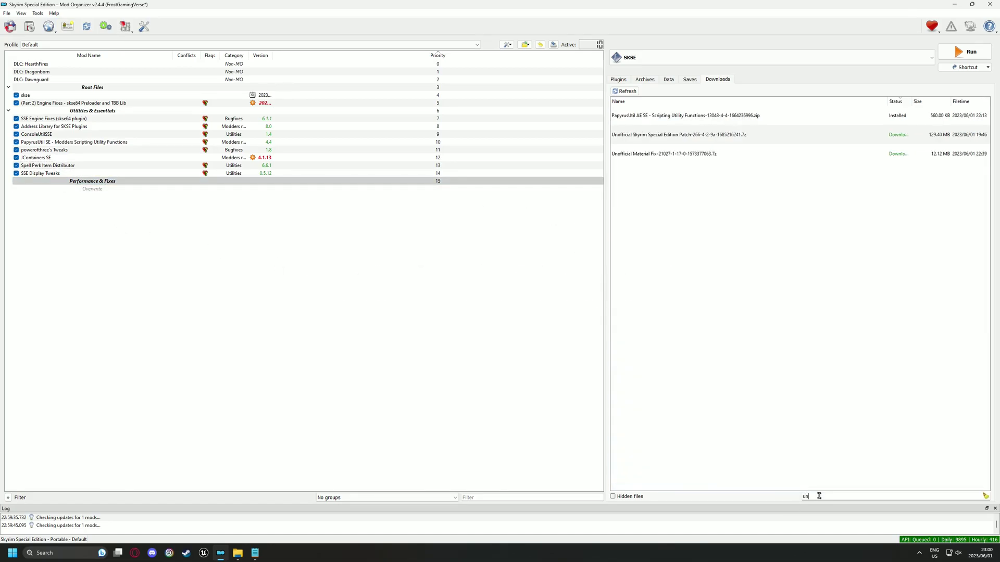
{"action": "left_click_drag", "start_coordinate": [663, 136], "coordinate": [252, 183]}
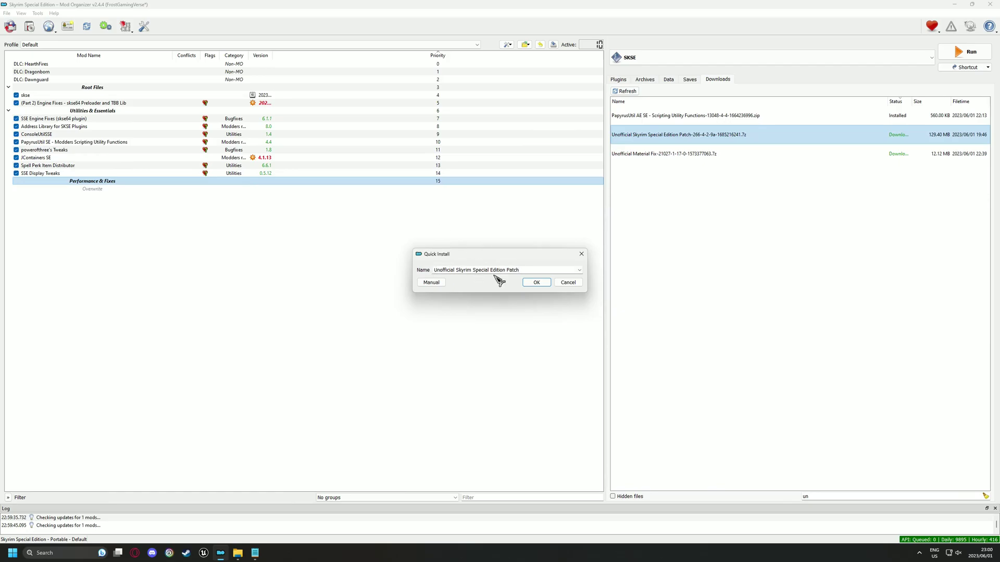
{"action": "left_click", "coordinate": [535, 282]}
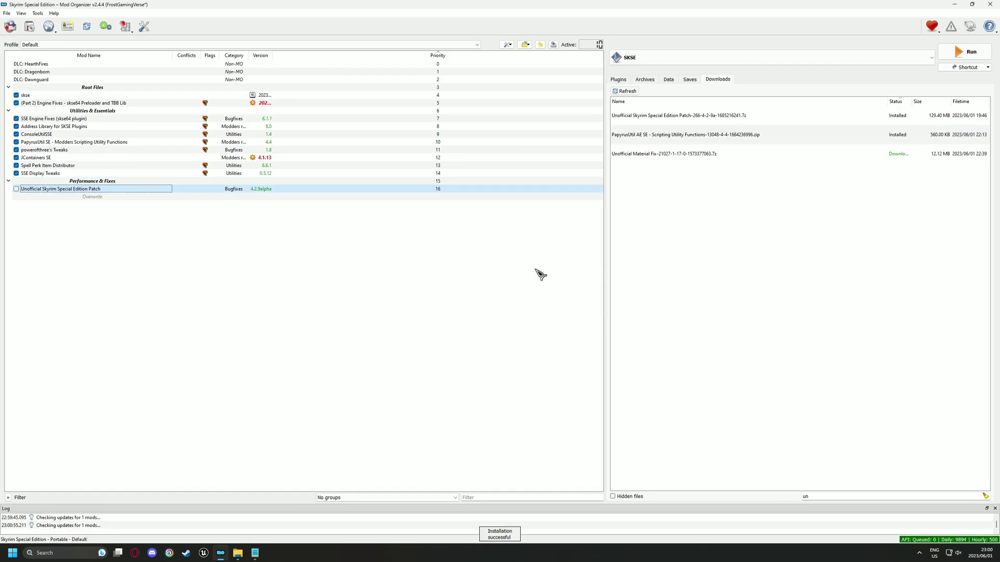
- Find the downloaded Recursion Fix archive and install it as Recursion Monitor below the Unofficial Skyrim Special Edition Patch
{"action": "double_click", "coordinate": [805, 496]}
{"action": "type", "text": "recur"}
{"action": "left_click_drag", "start_coordinate": [651, 115], "coordinate": [240, 188]}
{"action": "left_click", "coordinate": [526, 282]}
- Look up the powerofthree's Tweaks download and move the installed mod below Recursion Monitor under Performance & Fixes
{"action": "double_click", "coordinate": [802, 497]}
{"action": "type", "text": "powe"}
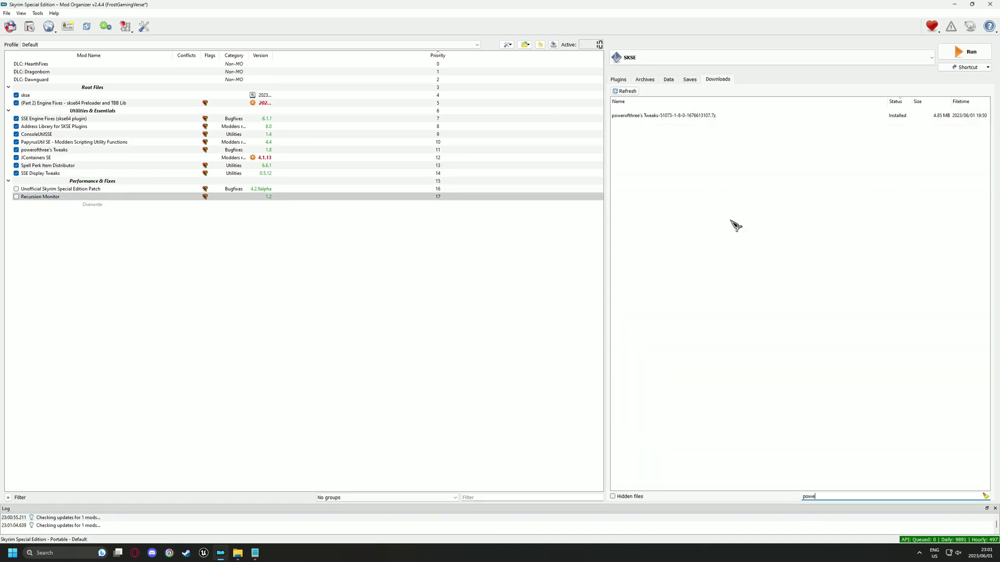
{"action": "left_click", "coordinate": [651, 117]}
{"action": "left_click_drag", "start_coordinate": [76, 149], "coordinate": [53, 202]}
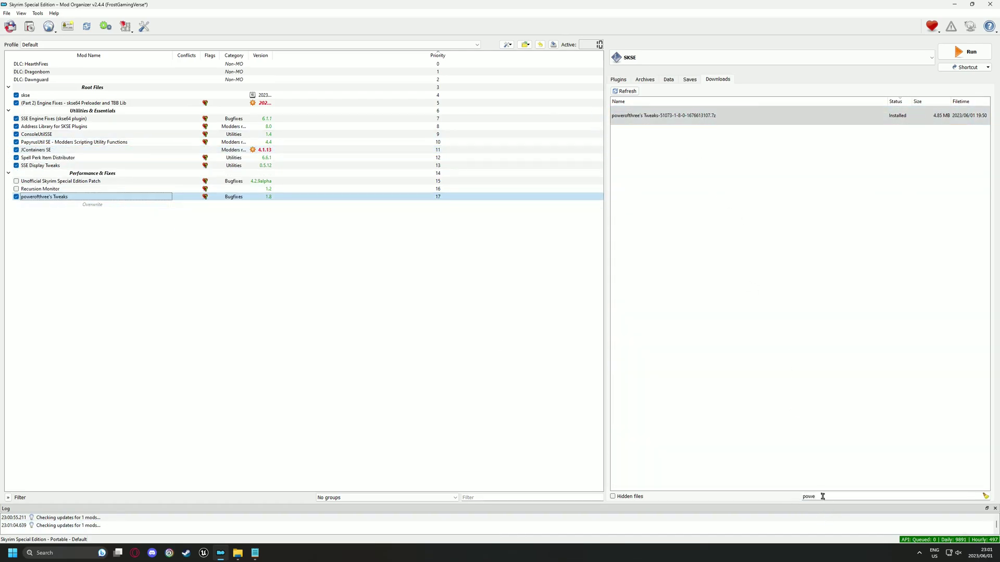
- Find the downloaded Papyrus Tweaks 4.1.0 archive and install it as Papyrus Tweaks NG below powerofthree's Tweaks
{"action": "double_click", "coordinate": [807, 496]}
{"action": "type", "text": "papy"}
{"action": "left_click_drag", "start_coordinate": [661, 135], "coordinate": [208, 205]}
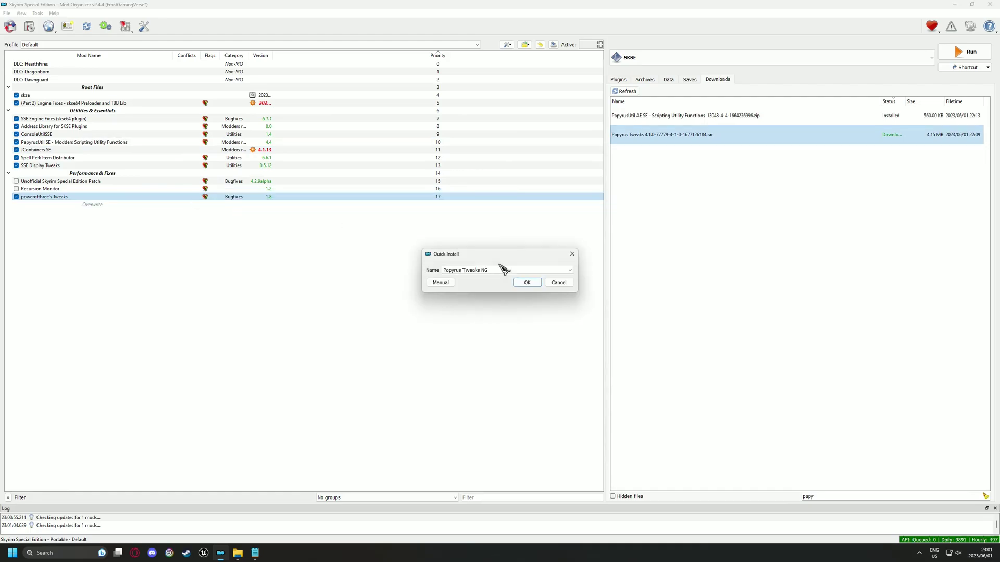
{"action": "left_click", "coordinate": [527, 282]}
- Install Cleaned Skyrim SE Textures from the Kart_CSSET_Overwrite_LATEST archive below Papyrus Tweaks NG, and clear the downloads filter
{"action": "double_click", "coordinate": [789, 497]}
{"action": "key", "text": "BackSpace"}
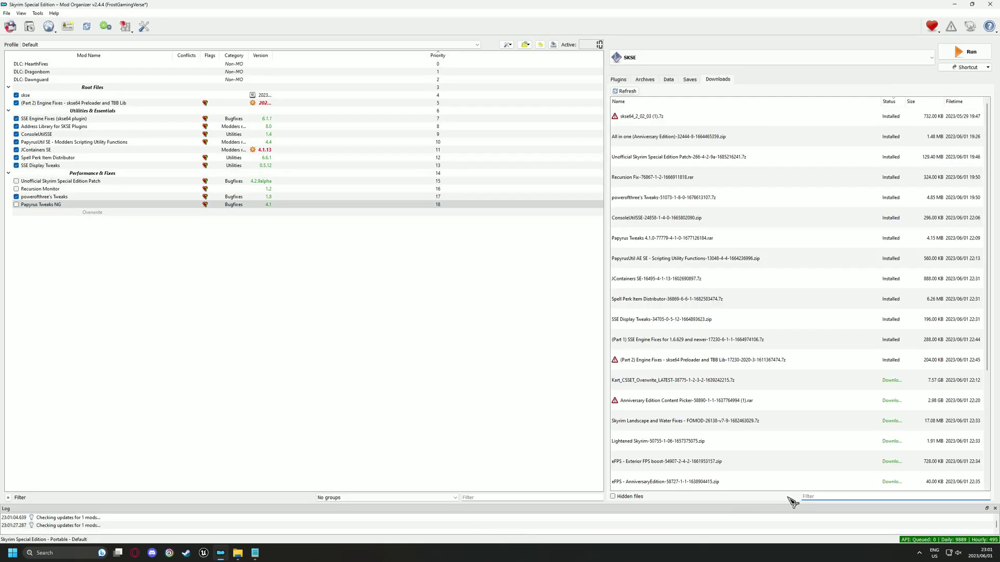
{"action": "type", "text": "clea"}
{"action": "left_click_drag", "start_coordinate": [656, 116], "coordinate": [208, 209]}
{"action": "left_click", "coordinate": [536, 286]}
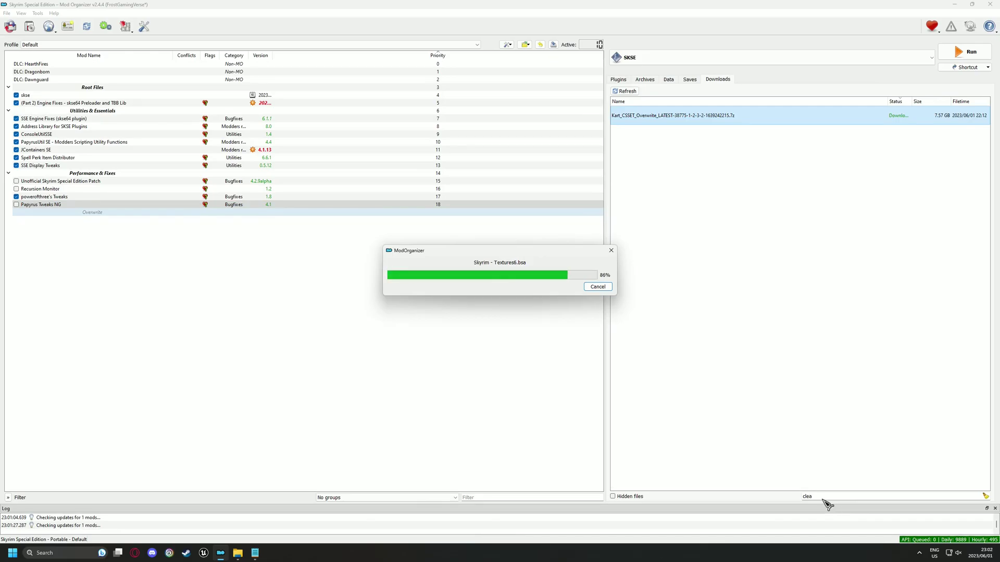
{"action": "key", "text": "BackSpace"}
{"action": "key", "text": "BackSpace"}
{"action": "key", "text": "BackSpace"}
{"action": "key", "text": "BackSpace"}
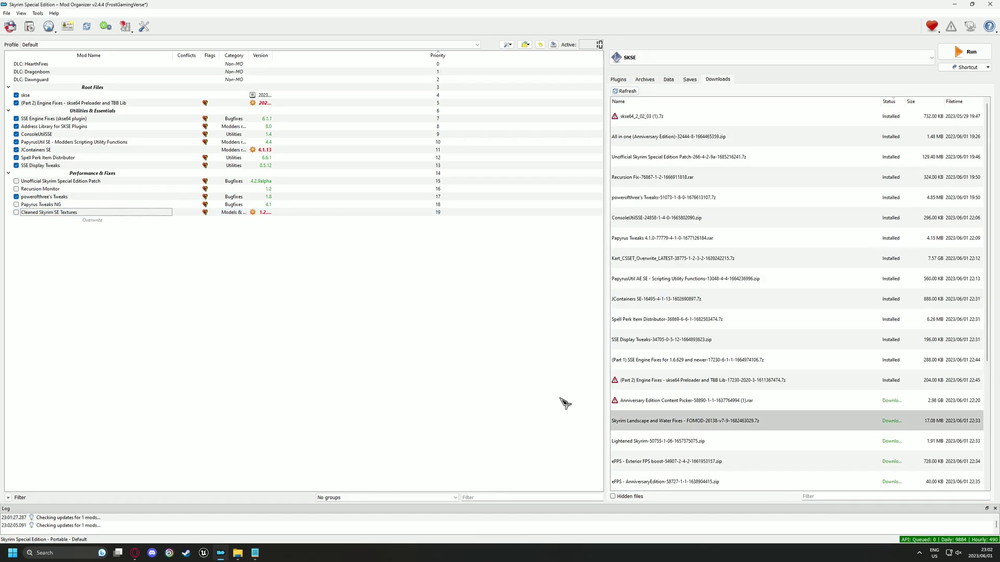
- Find the downloaded Skyrim Priority SE AE - skse plugin and install it below Cleaned Skyrim SE Textures
{"action": "left_click", "coordinate": [822, 496]}
{"action": "type", "text": "p"}
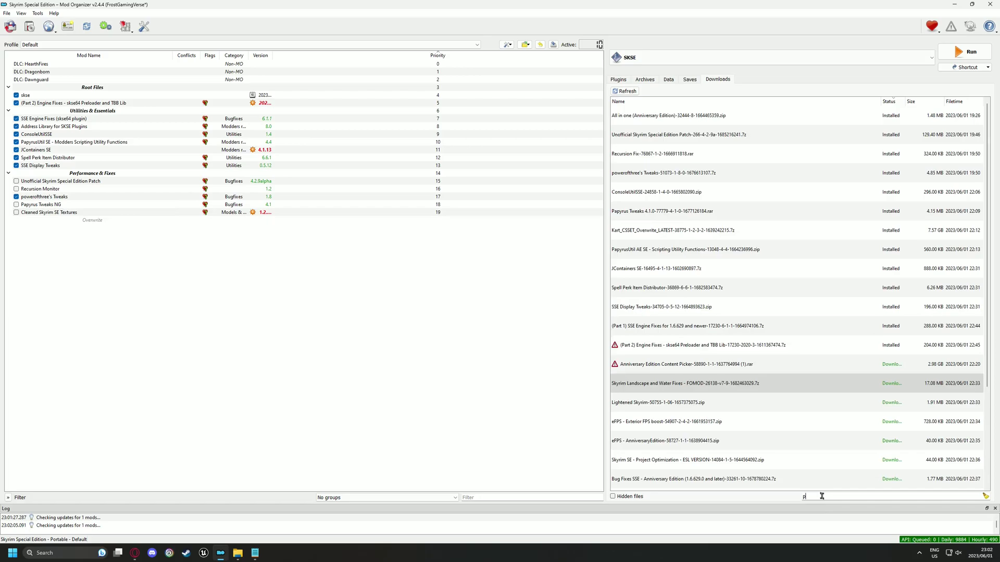
{"action": "type", "text": "ri"}
{"action": "left_click", "coordinate": [641, 117]}
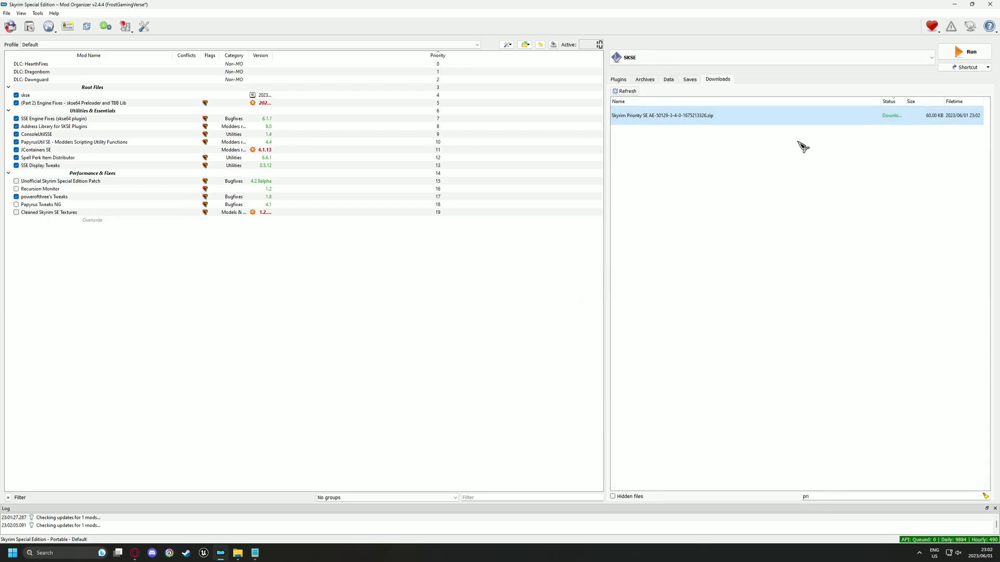
{"action": "left_click_drag", "start_coordinate": [667, 119], "coordinate": [86, 222]}
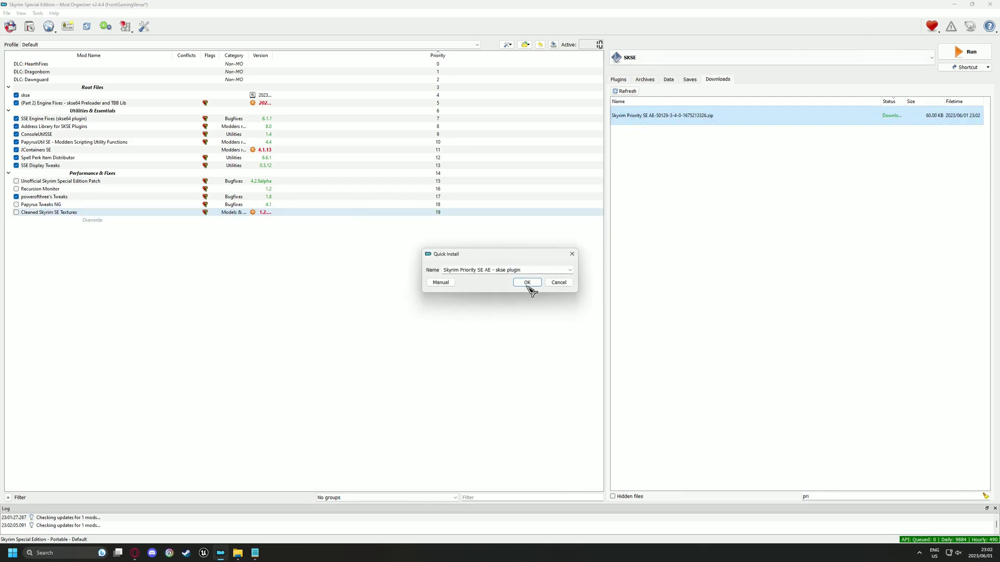
{"action": "left_click", "coordinate": [524, 281]}
- Install Skyrim Landscape and Water Fixes below Skyrim Priority SE AE, keeping the installer's default options without any patches
{"action": "double_click", "coordinate": [790, 497]}
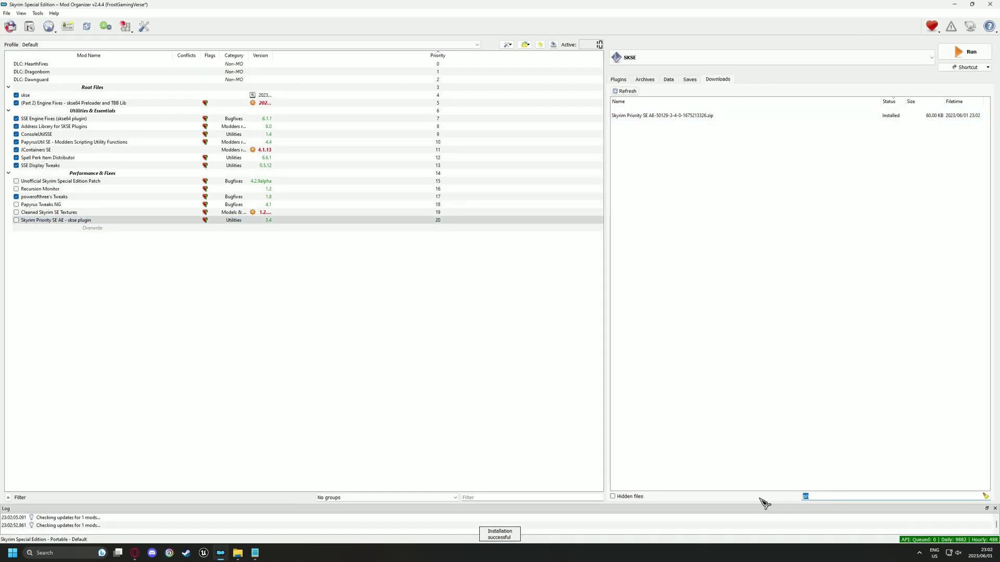
{"action": "type", "text": "land"}
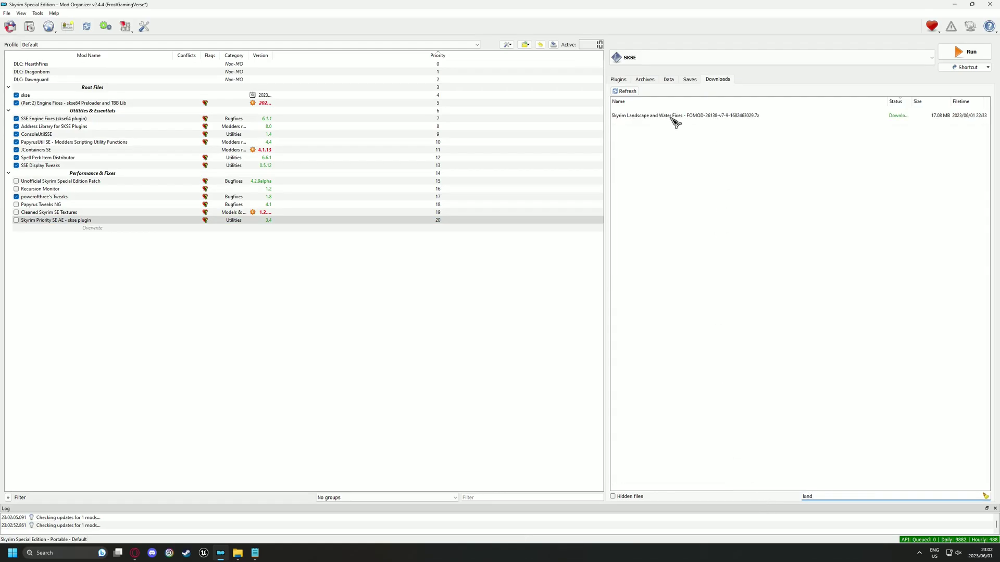
{"action": "left_click_drag", "start_coordinate": [675, 121], "coordinate": [292, 234]}
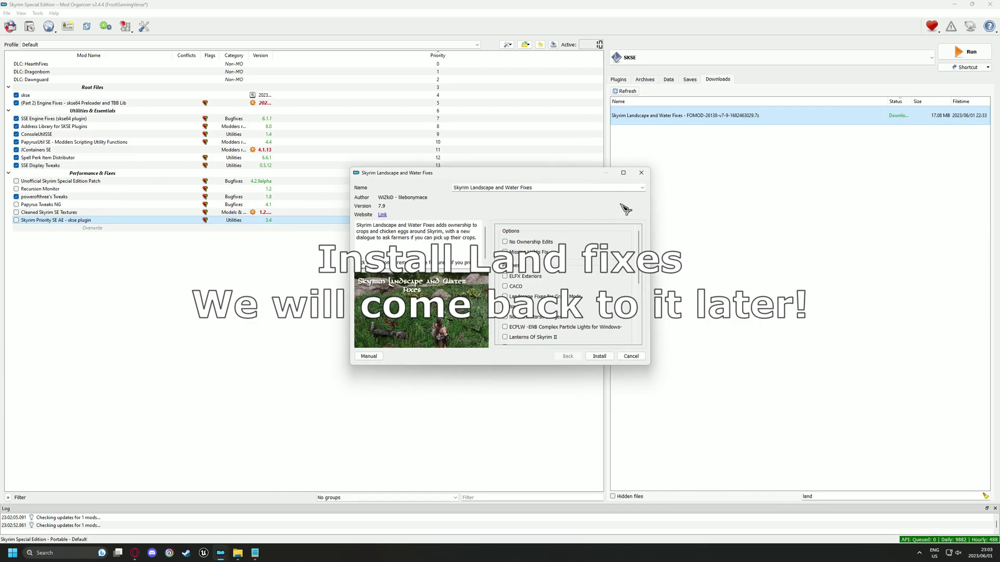
{"action": "left_click", "coordinate": [624, 173]}
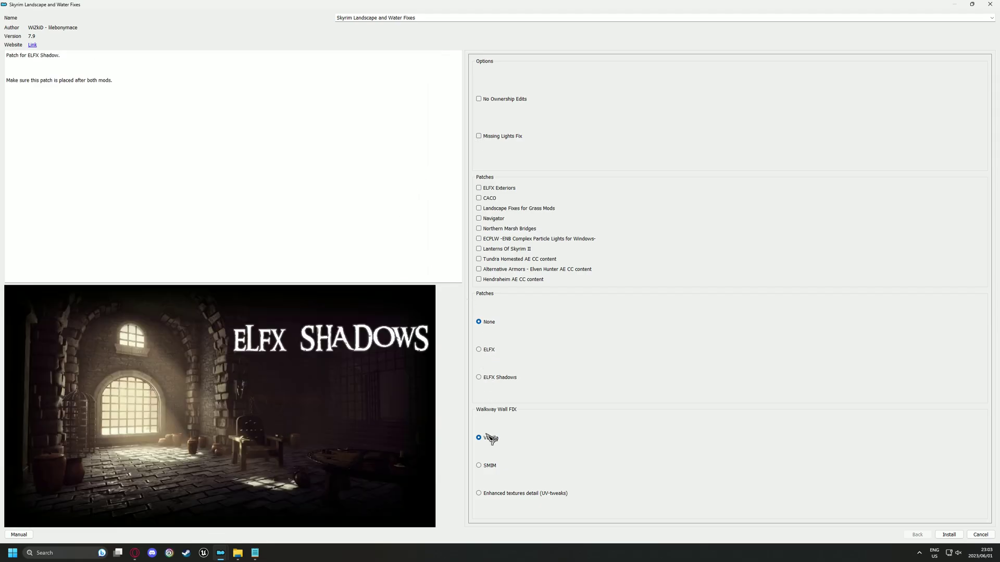
{"action": "left_click", "coordinate": [948, 534]}
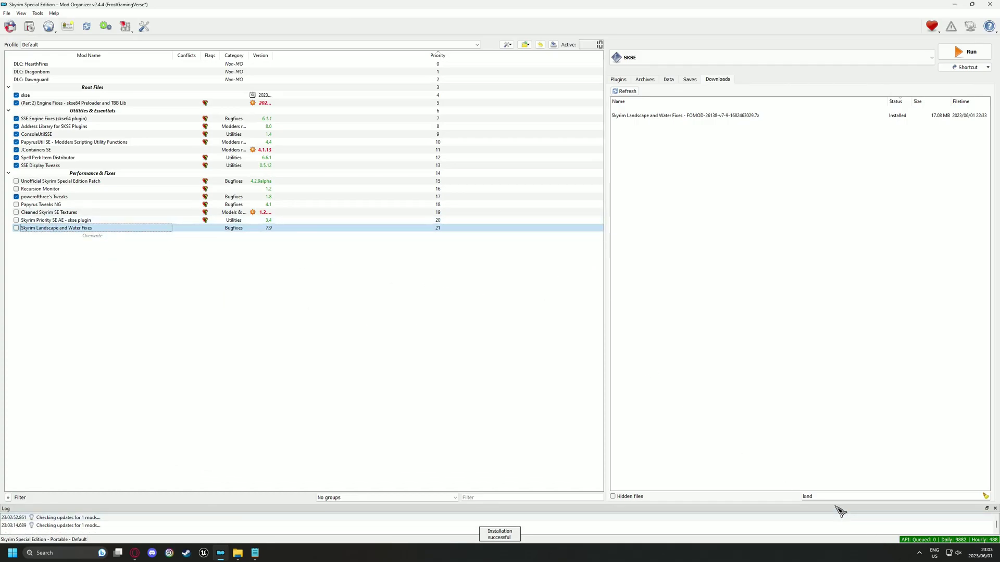
- Install Lightened Skyrim below Skyrim Landscape and Water Fixes as a USSEP user, with the All in one type and the Skyrim Landscape and Water Fixes option
{"action": "left_click_drag", "start_coordinate": [812, 497], "coordinate": [791, 498]}
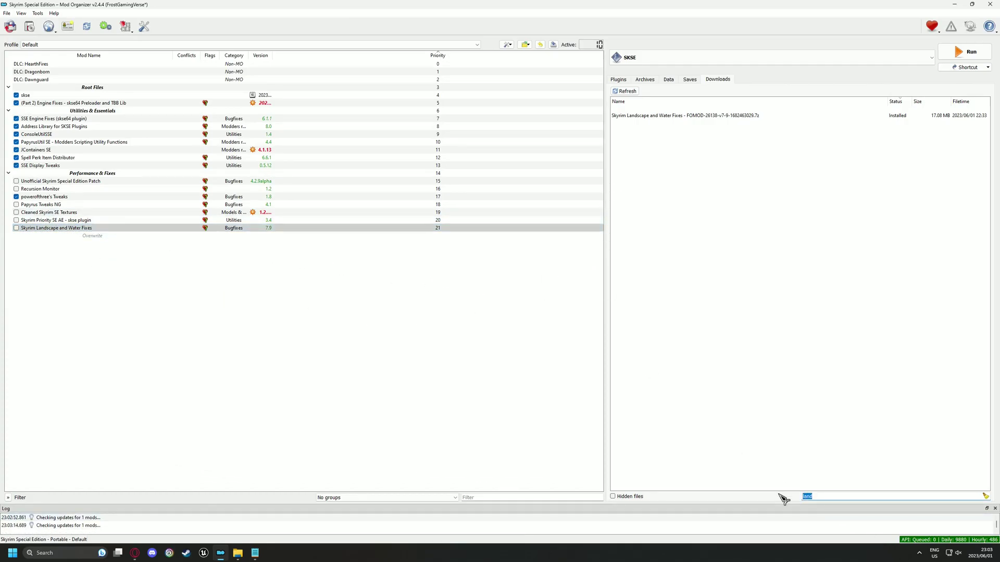
{"action": "key", "text": "BackSpace"}
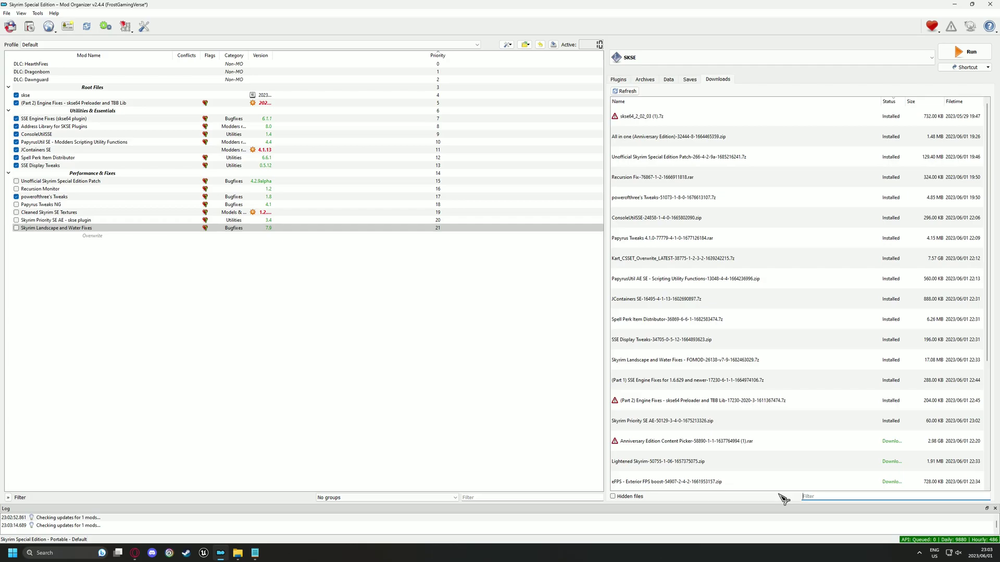
{"action": "type", "text": "light"}
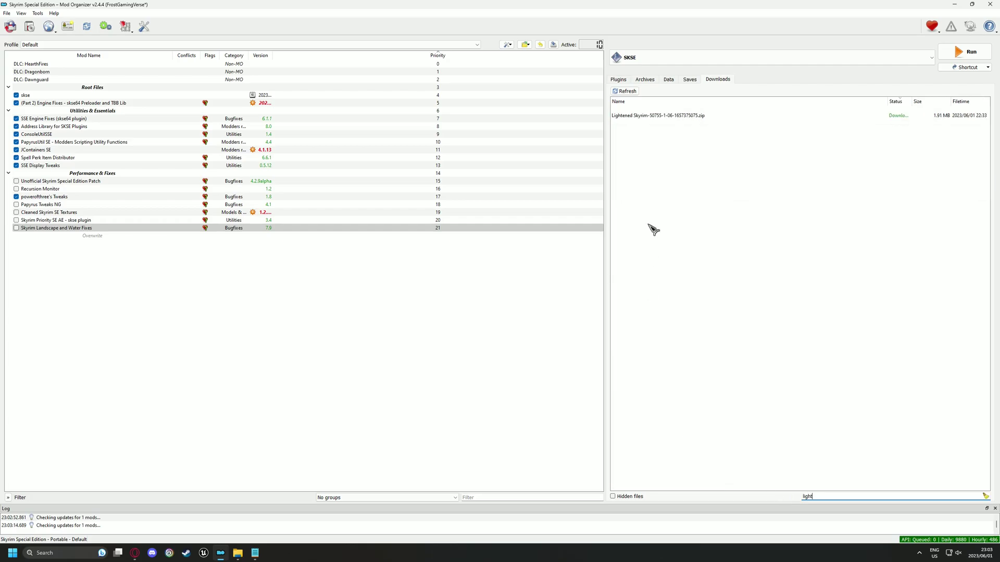
{"action": "left_click_drag", "start_coordinate": [653, 119], "coordinate": [262, 232]}
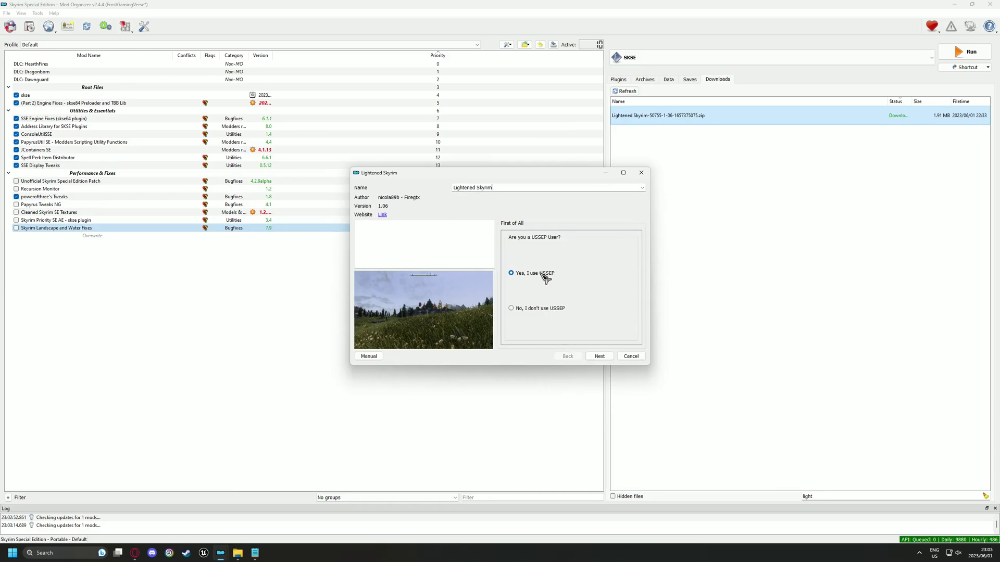
{"action": "left_click", "coordinate": [597, 357]}
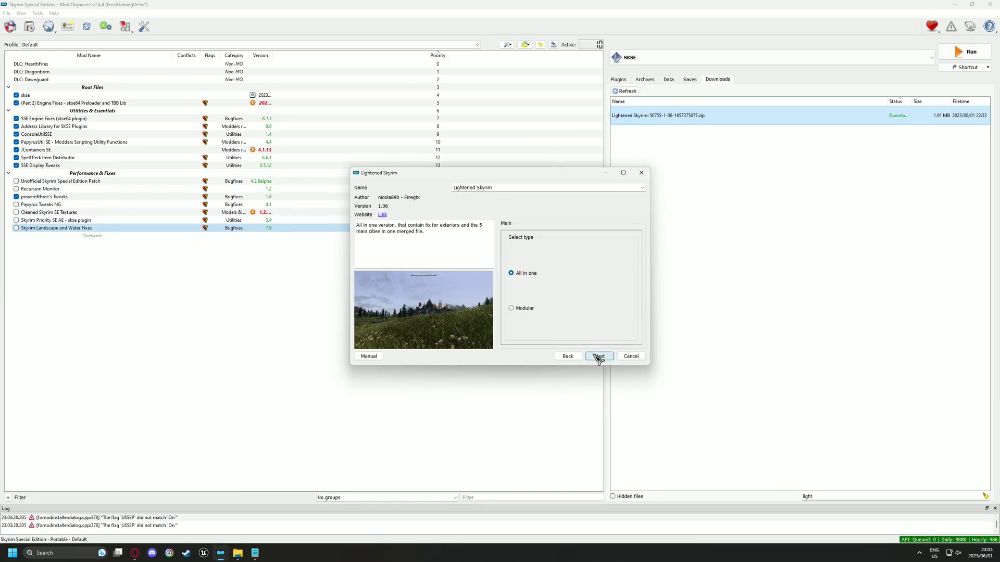
{"action": "left_click", "coordinate": [610, 356]}
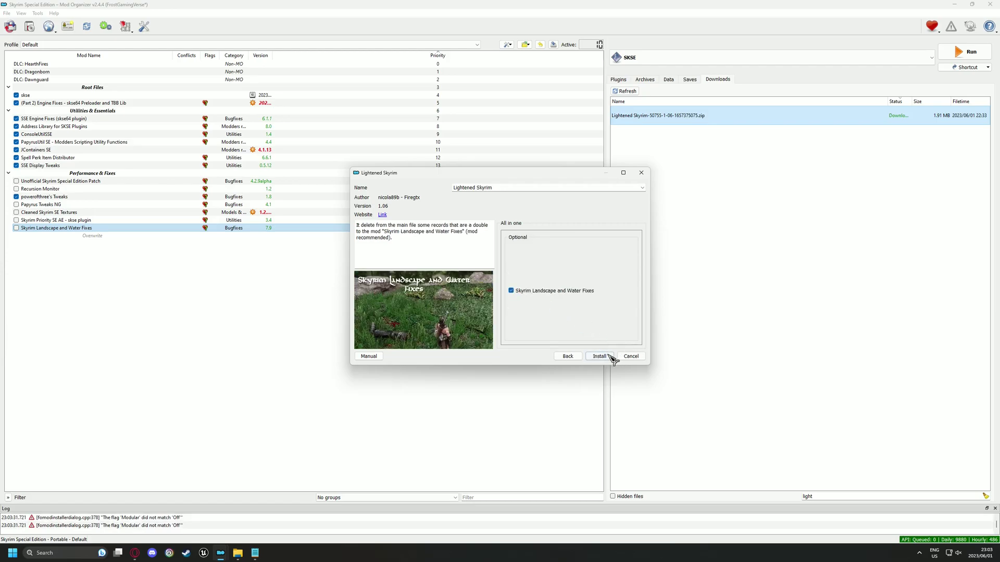
{"action": "left_click", "coordinate": [610, 357]}
- Install the downloaded eFPS - Exterior FPS boost and eFPS - Anniversary Edition mods in that order below Lightened Skyrim
{"action": "left_click", "coordinate": [831, 497]}
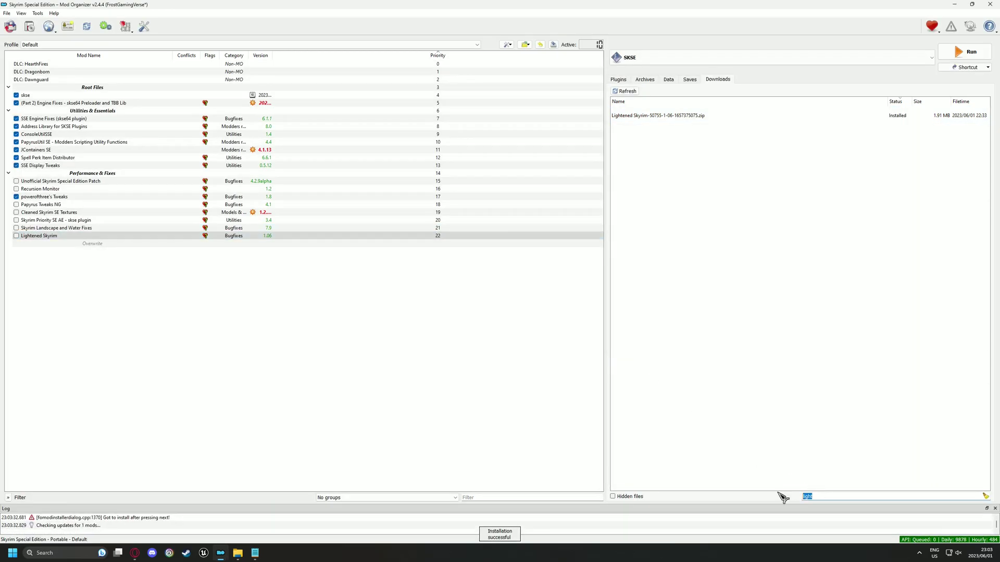
{"action": "key", "text": "BackSpace"}
{"action": "key", "text": "BackSpace"}
{"action": "key", "text": "BackSpace"}
{"action": "key", "text": "BackSpace"}
{"action": "key", "text": "BackSpace"}
{"action": "type", "text": "efps"}
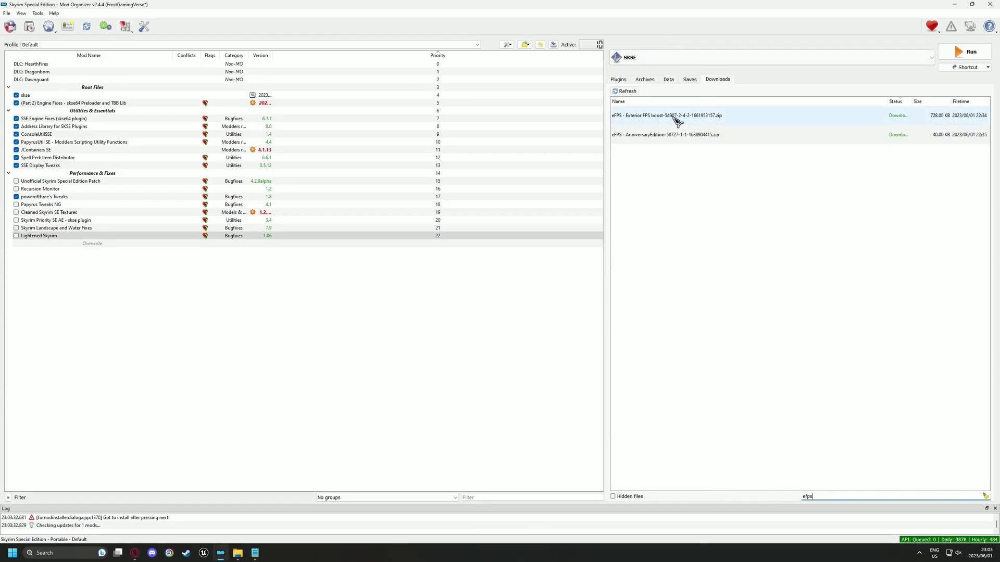
{"action": "left_click_drag", "start_coordinate": [677, 121], "coordinate": [212, 240]}
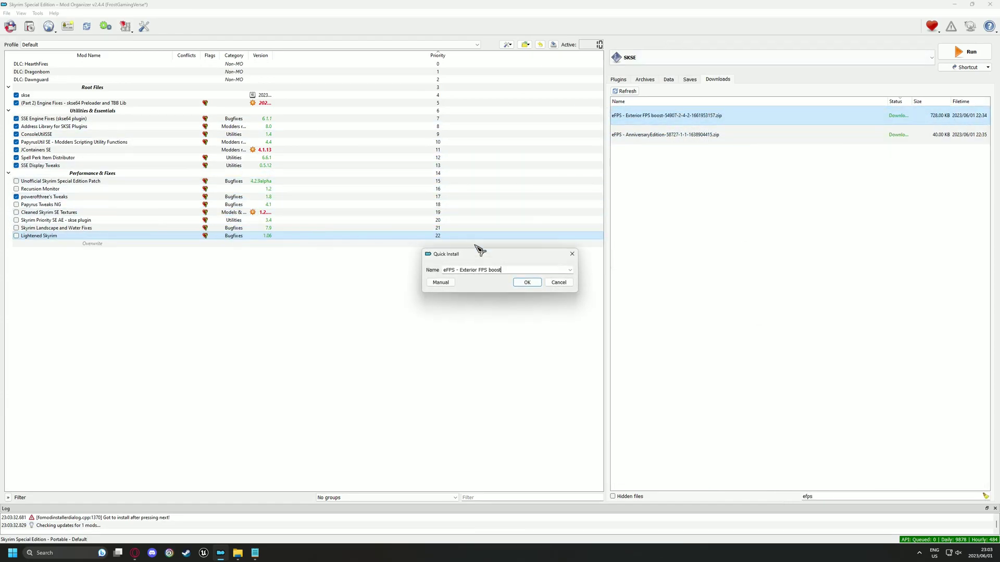
{"action": "left_click", "coordinate": [527, 284]}
{"action": "left_click_drag", "start_coordinate": [647, 134], "coordinate": [257, 251]}
{"action": "left_click", "coordinate": [526, 285]}
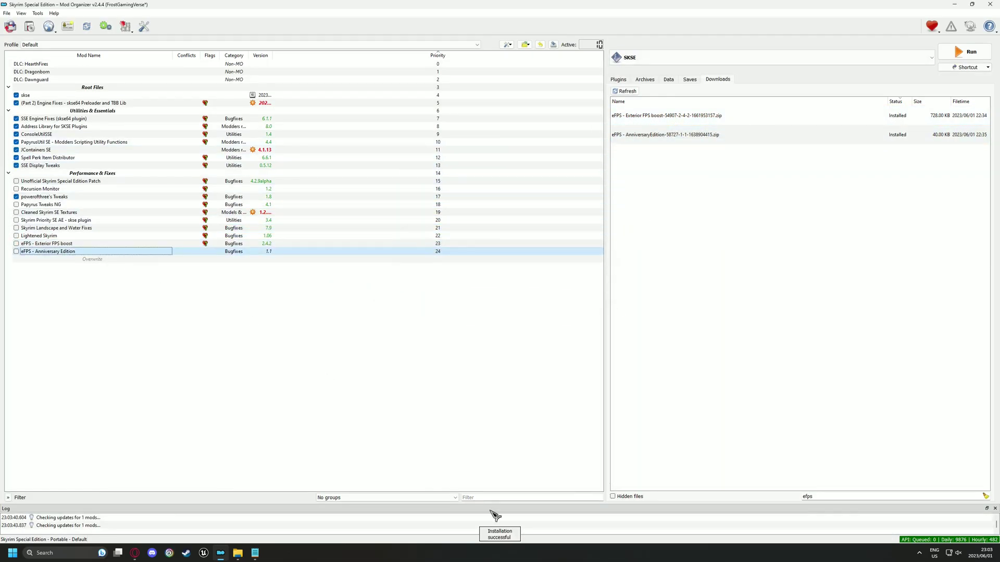
- Find the Skyrim SE - Project Optimization ESL version download and install it as Skyrim Project Optimization SE below eFPS - Anniversary Edition
{"action": "double_click", "coordinate": [808, 496]}
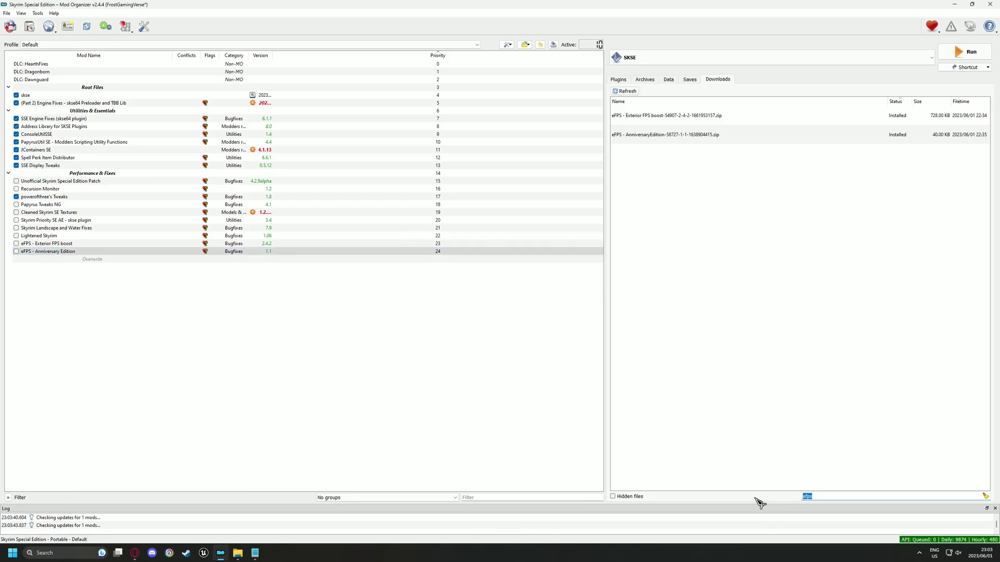
{"action": "type", "text": "opt"}
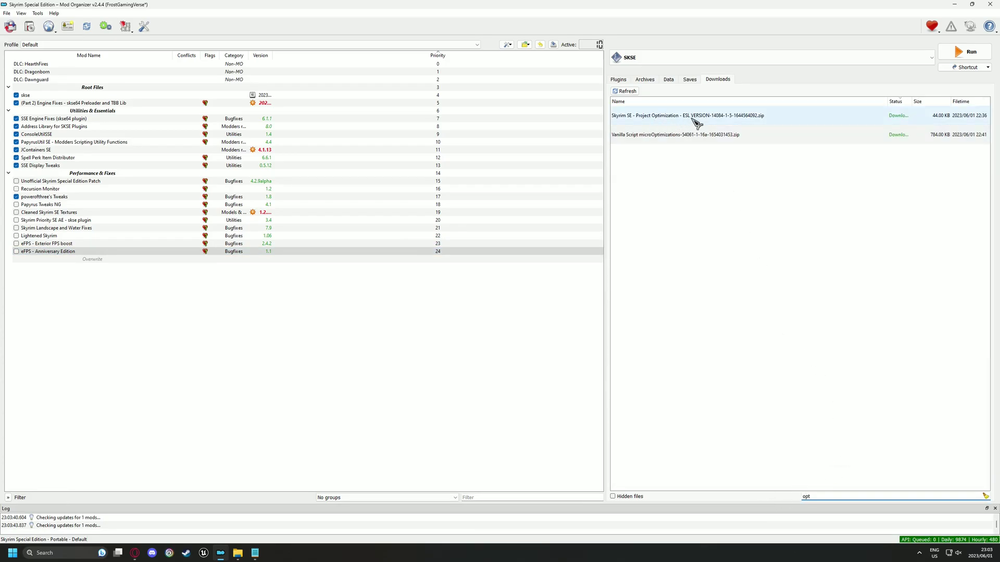
{"action": "left_click_drag", "start_coordinate": [670, 117], "coordinate": [247, 261]}
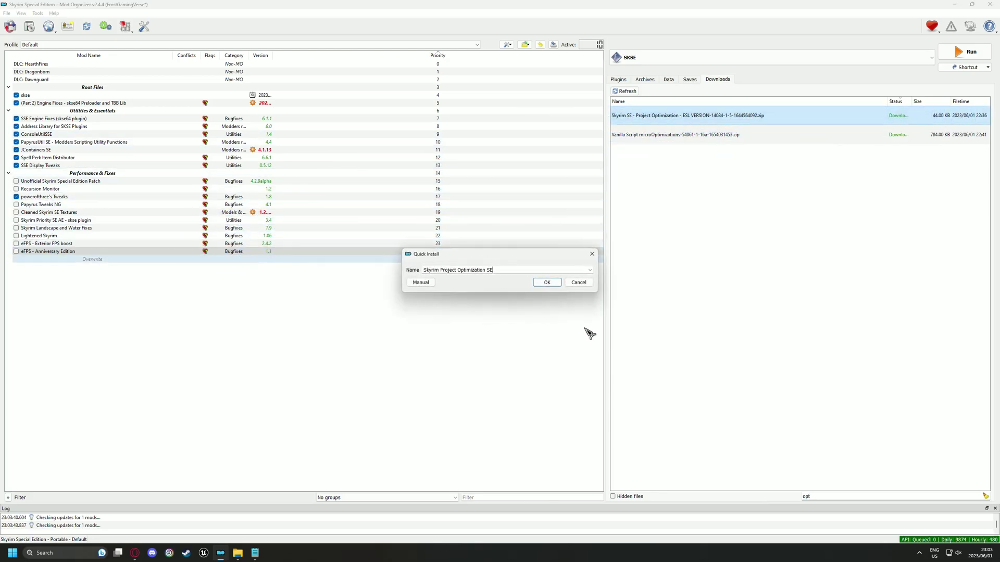
{"action": "left_click", "coordinate": [547, 282]}
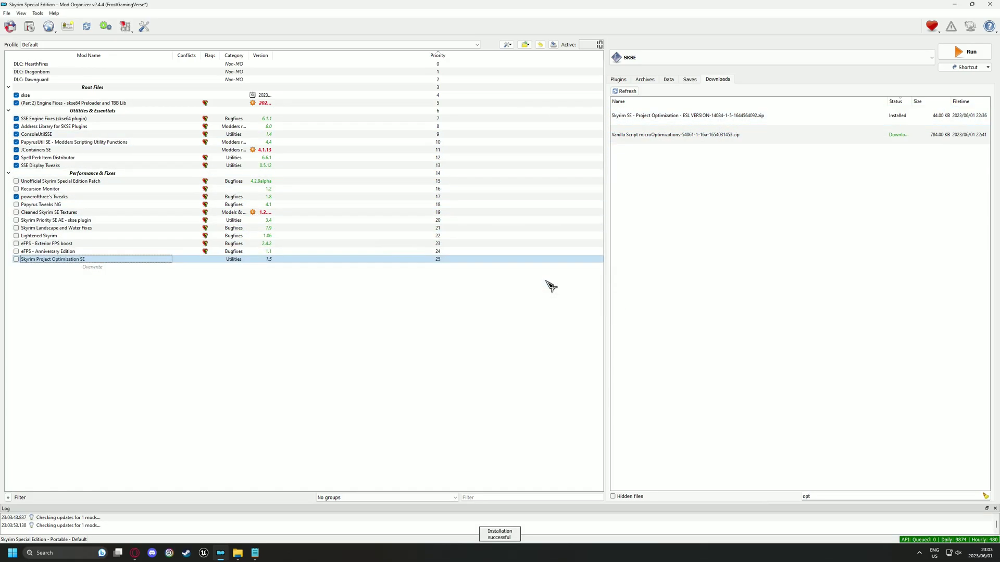
- Find the downloaded bug-fix mods and install Bug Fixes SSE and Scrambled Bugs in that order below Skyrim Project Optimization SE
{"action": "double_click", "coordinate": [826, 497]}
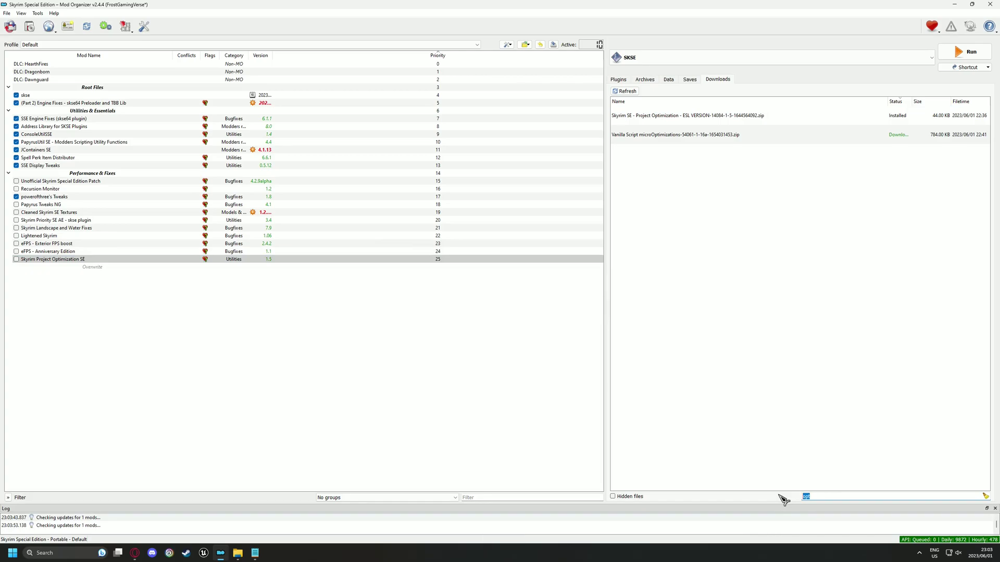
{"action": "type", "text": "bug"}
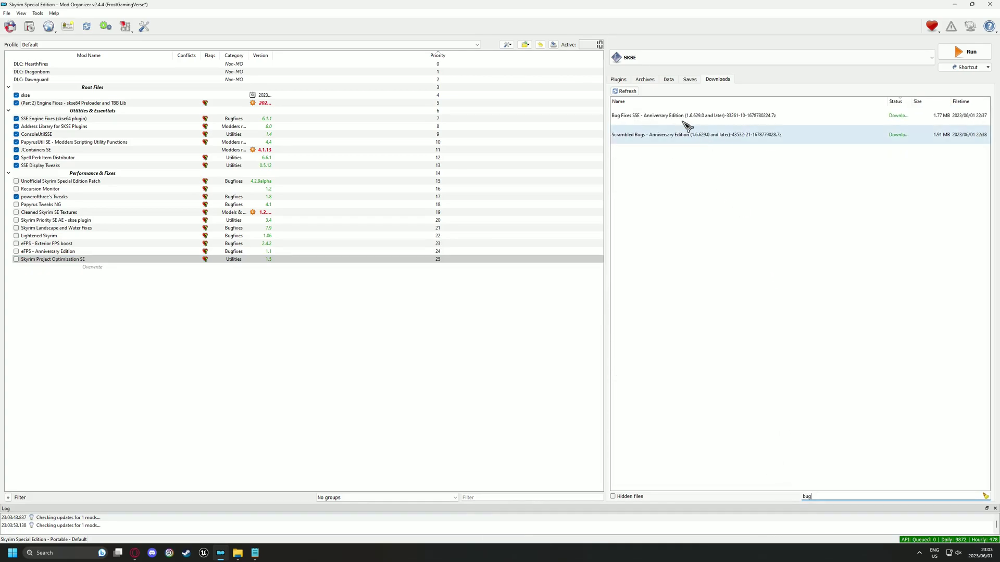
{"action": "left_click_drag", "start_coordinate": [673, 116], "coordinate": [255, 267]}
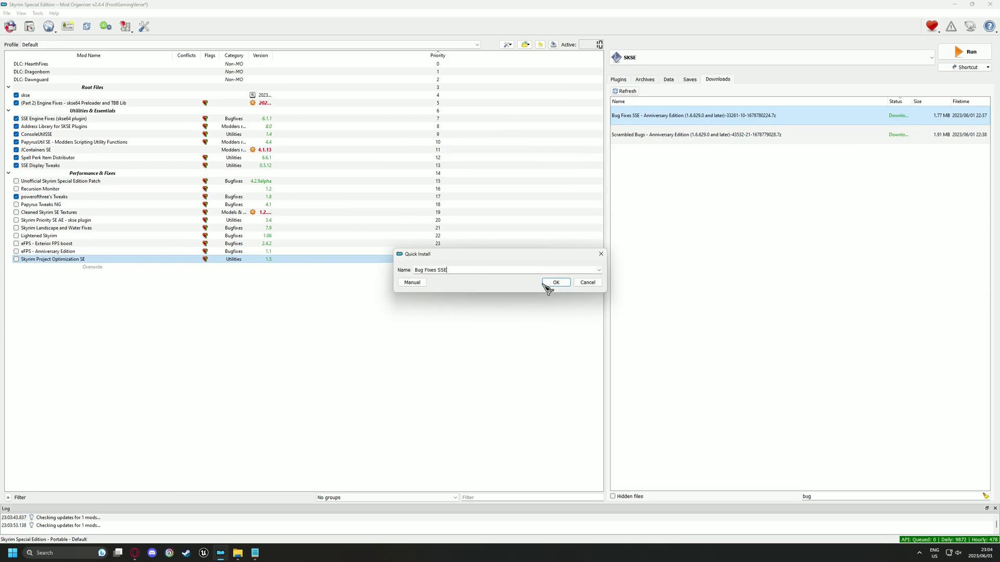
{"action": "left_click", "coordinate": [549, 283]}
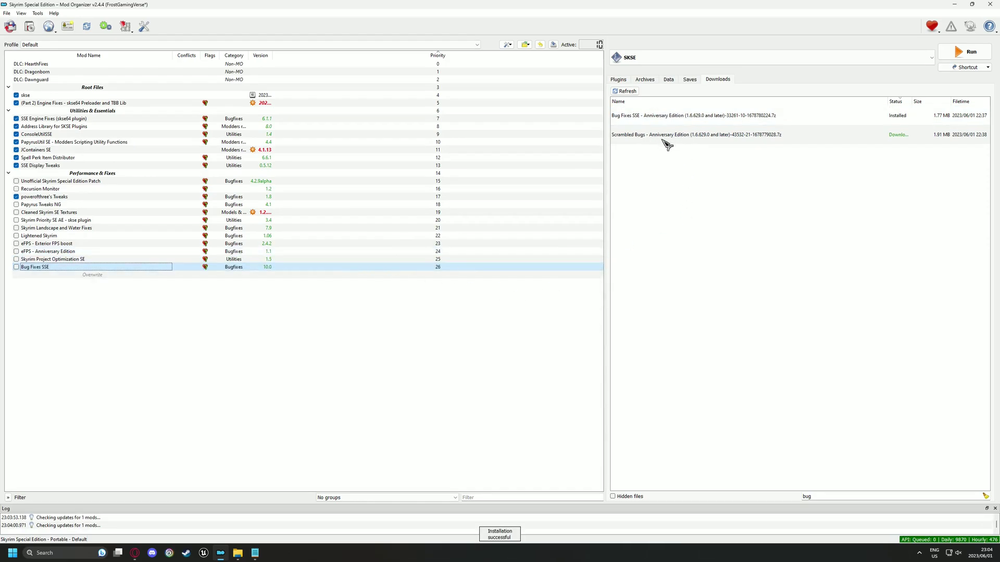
{"action": "left_click_drag", "start_coordinate": [666, 145], "coordinate": [261, 272]}
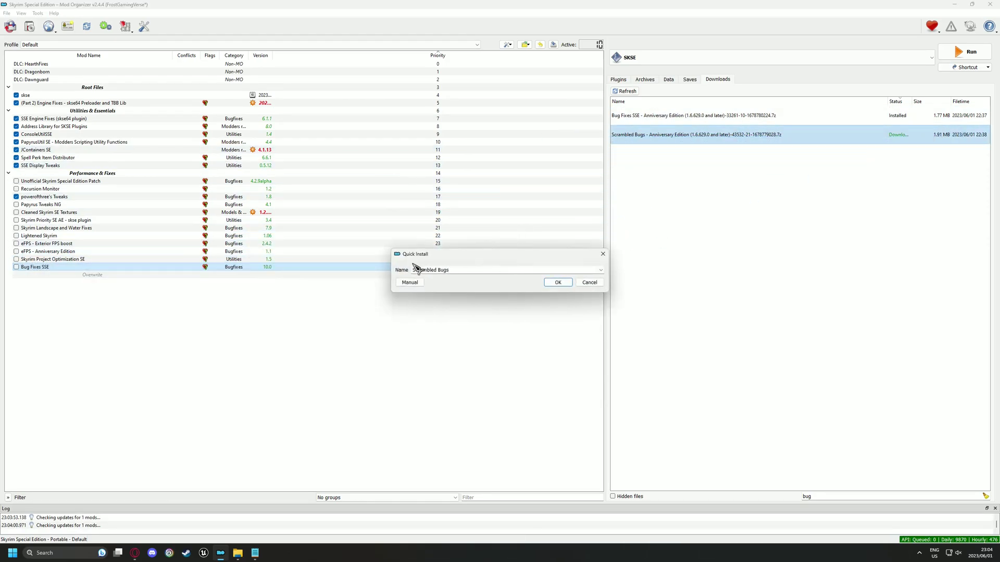
{"action": "left_click", "coordinate": [558, 282]}
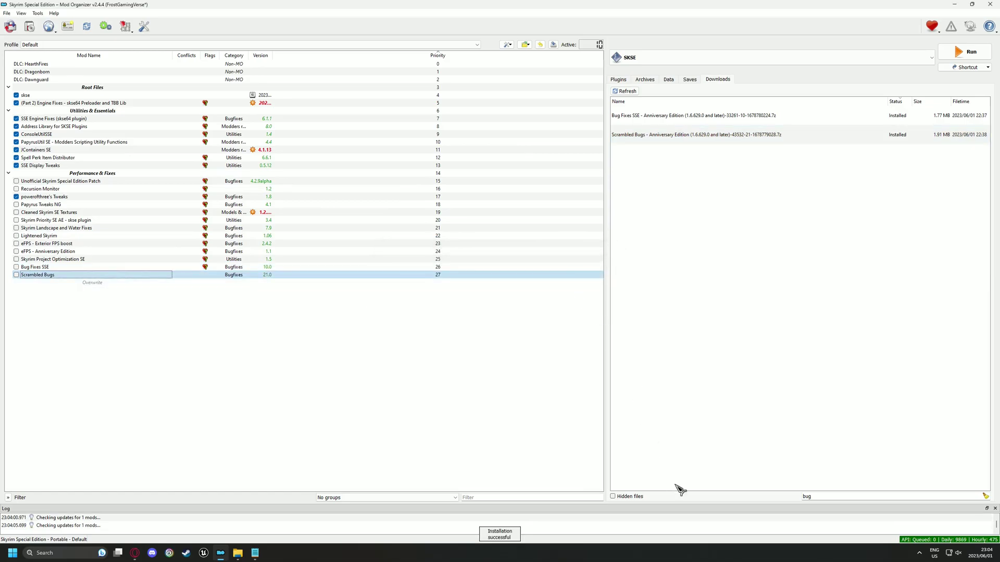
- Find the Actor Limit Fix Anniversary Edition download and install it below Scrambled Bugs
{"action": "double_click", "coordinate": [816, 496]}
{"action": "key", "text": "BackSpace"}
{"action": "type", "text": "actor"}
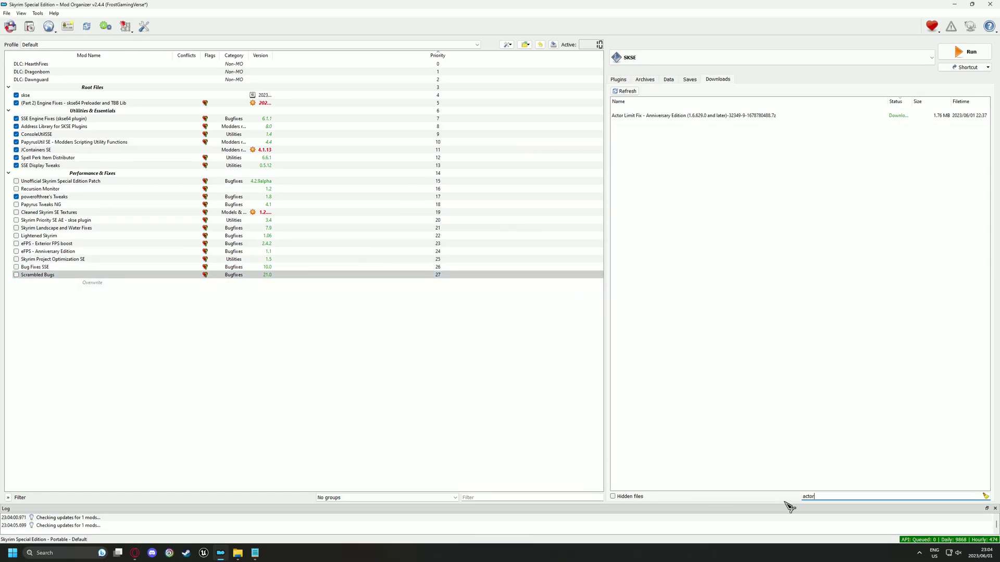
{"action": "left_click_drag", "start_coordinate": [714, 120], "coordinate": [196, 281]}
{"action": "left_click", "coordinate": [556, 282]}
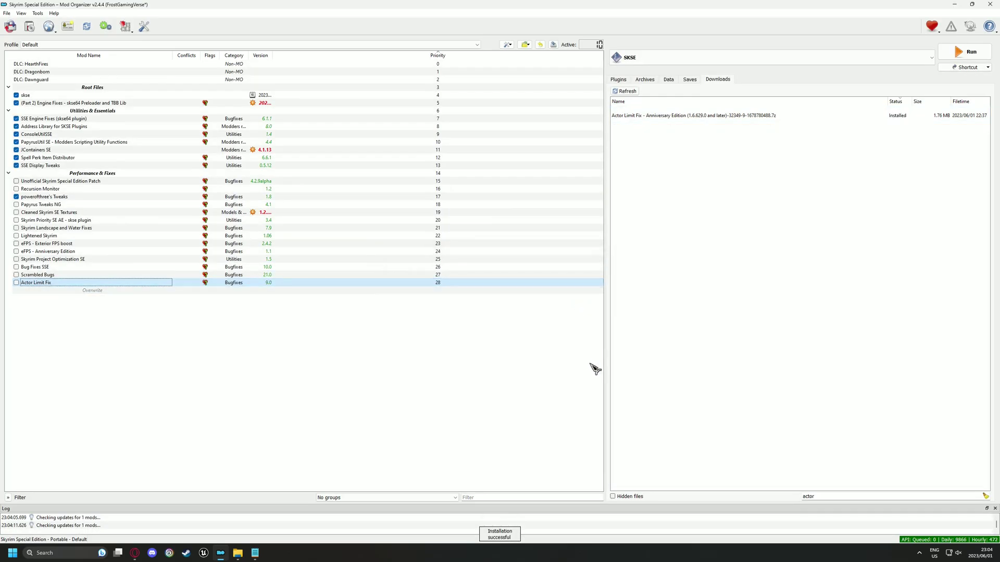
- Find the Unofficial Material Fix download and install it directly below Unofficial Skyrim Special Edition Patch
{"action": "left_click", "coordinate": [832, 496]}
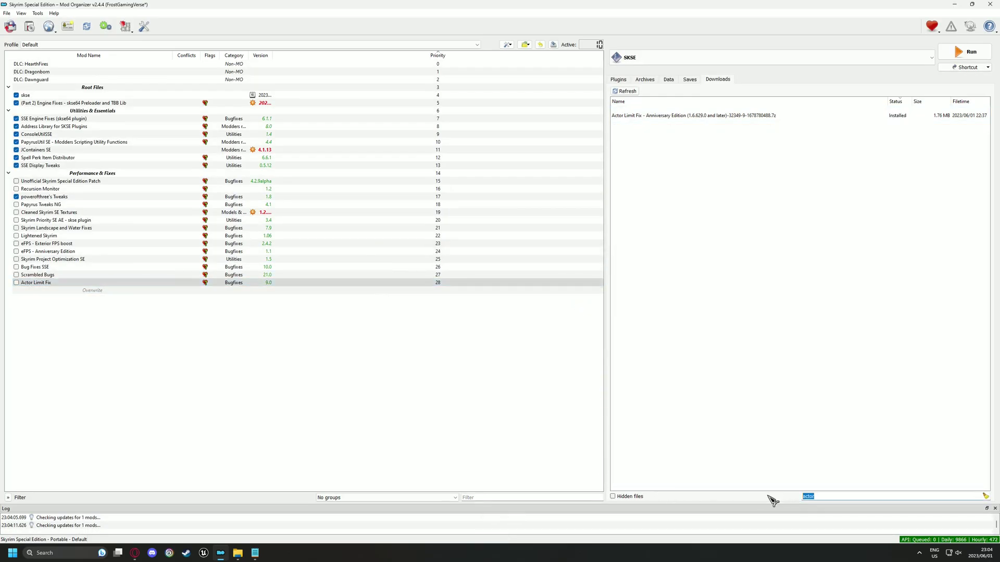
{"action": "type", "text": "un"}
{"action": "left_click_drag", "start_coordinate": [692, 154], "coordinate": [204, 186]}
{"action": "left_click", "coordinate": [529, 281]}
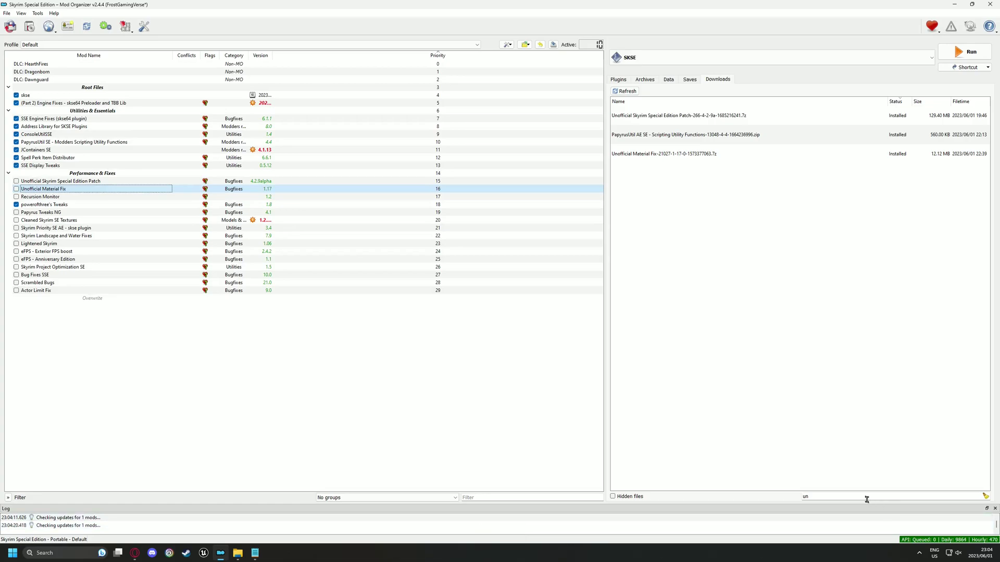
- Find the OnMagicEffectApply Replacer download and install it below Actor Limit Fix
{"action": "type", "text": "onma"}
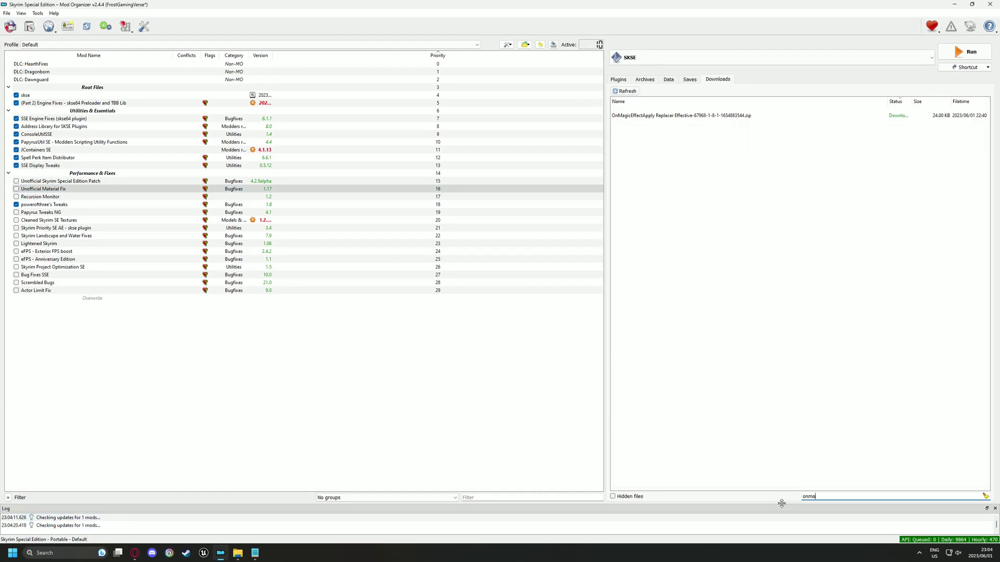
{"action": "left_click_drag", "start_coordinate": [676, 122], "coordinate": [270, 301]}
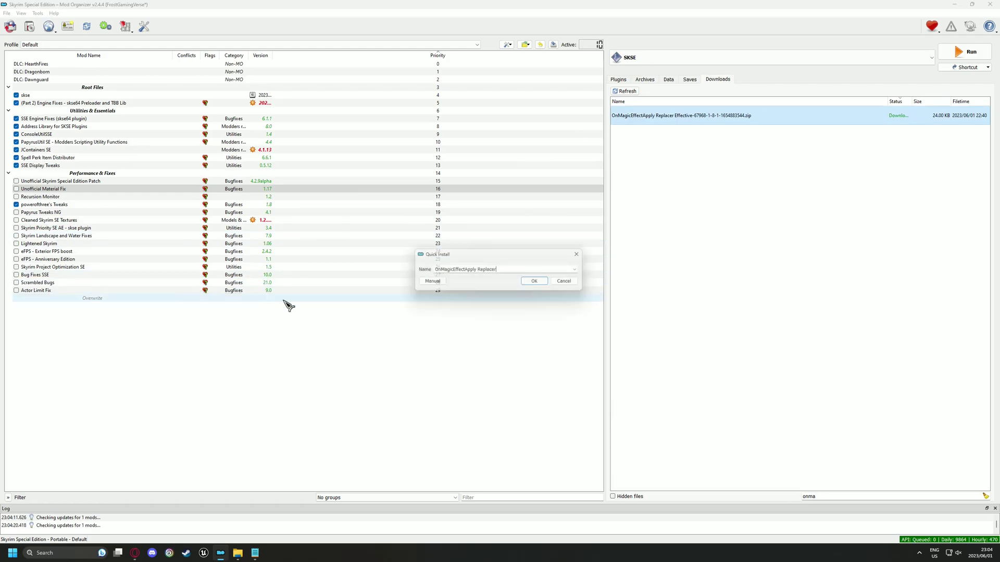
{"action": "left_click", "coordinate": [536, 283]}
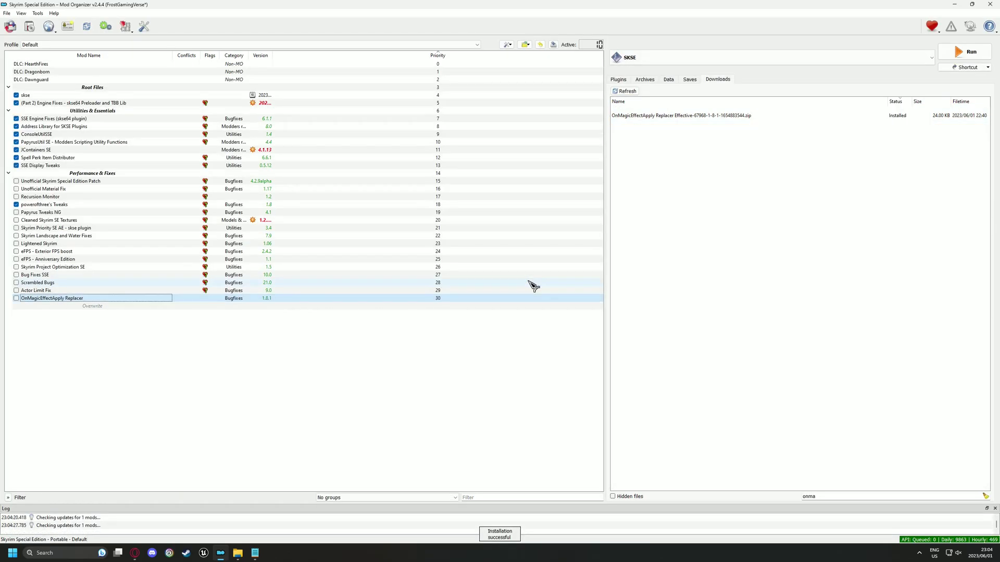
- Install Vanilla Script (micro)Optimizations and the BSA Version of Vanilla Scripting Enhancements in that order below OnMagicEffectApply Replacer
{"action": "double_click", "coordinate": [830, 496]}
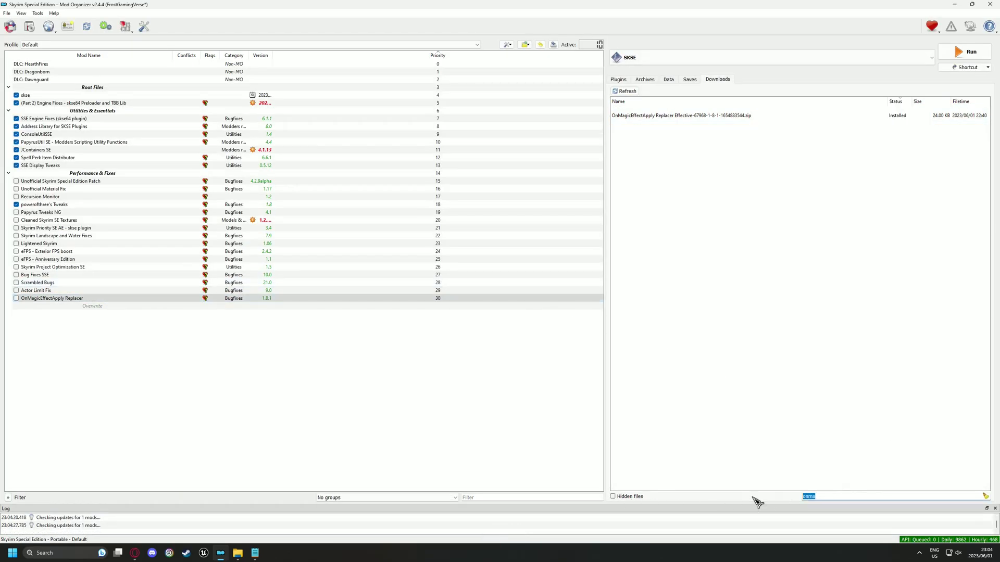
{"action": "type", "text": "scrip"}
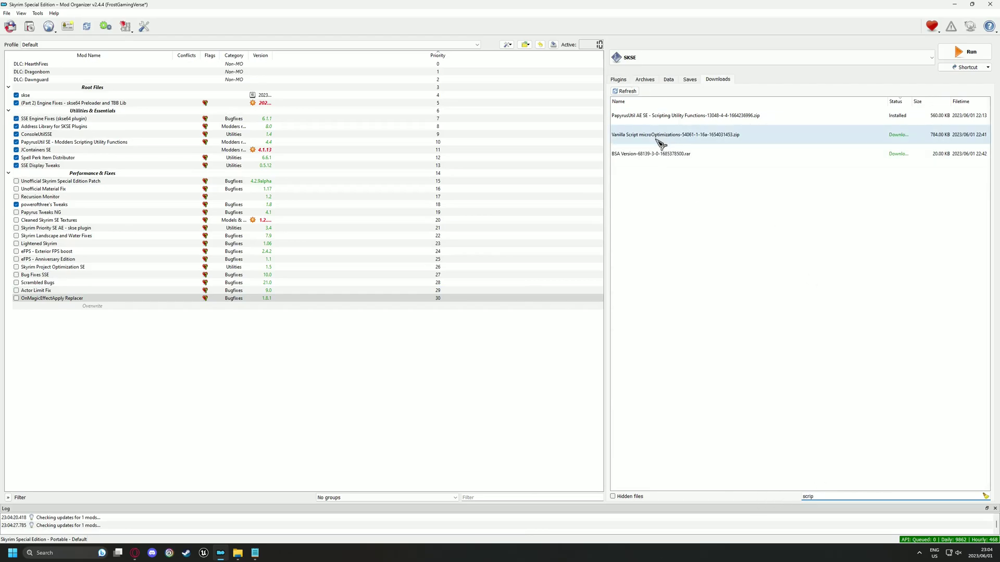
{"action": "left_click_drag", "start_coordinate": [659, 137], "coordinate": [312, 299]}
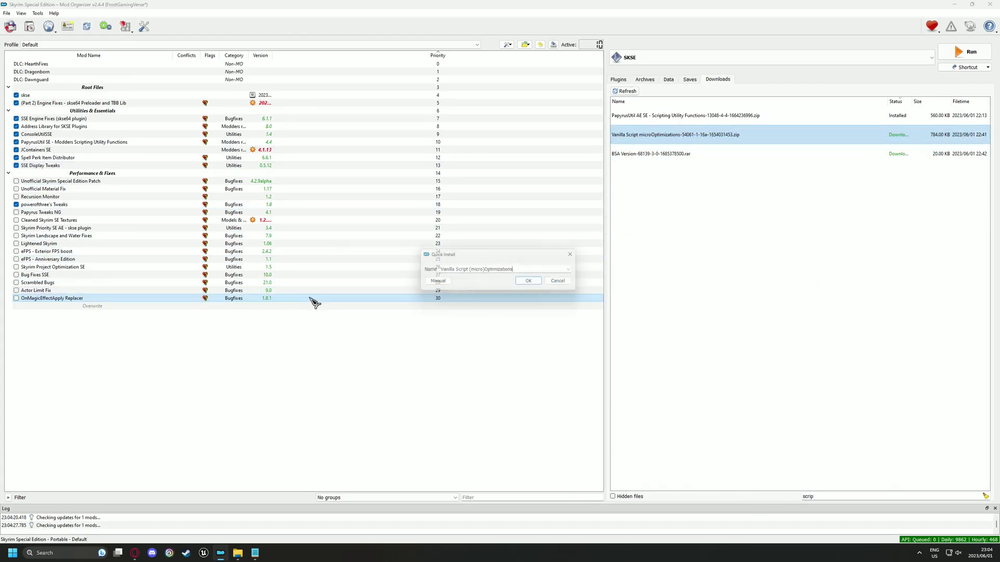
{"action": "left_click", "coordinate": [532, 283]}
{"action": "left_click_drag", "start_coordinate": [651, 156], "coordinate": [249, 313]}
{"action": "left_click", "coordinate": [527, 282]}
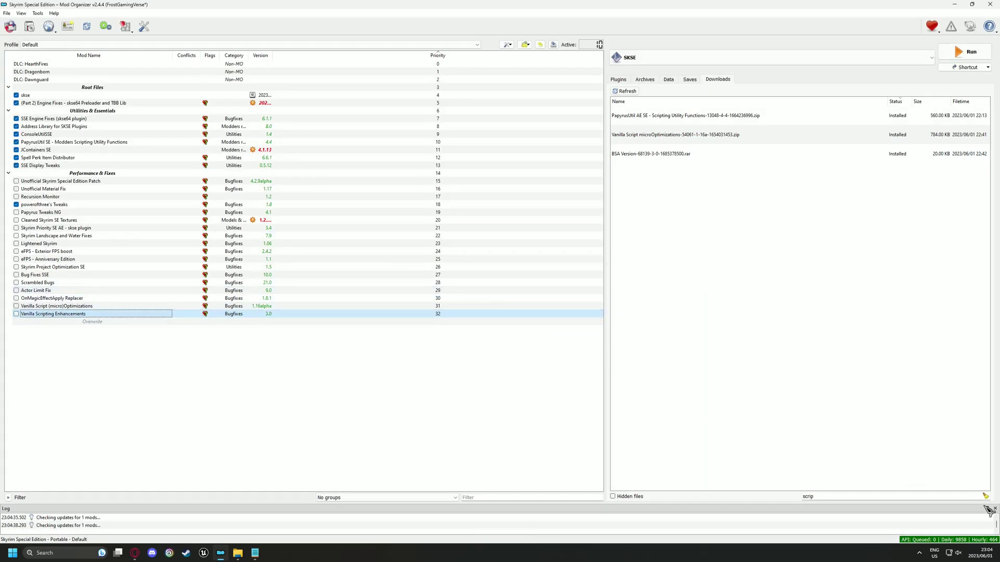
{"action": "left_click", "coordinate": [335, 380]}
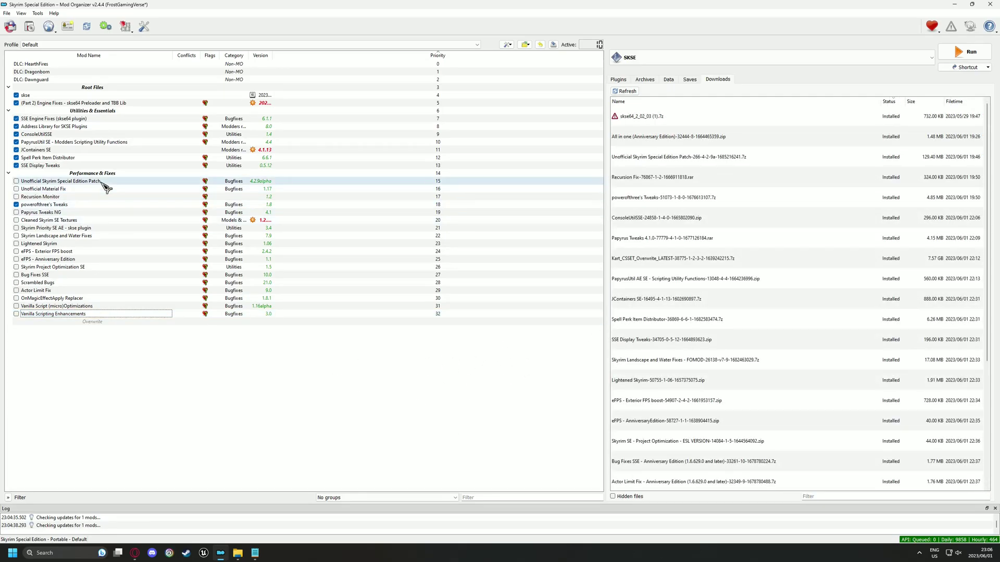
- Enable all mods under the Performance & Fixes separator, from Unofficial Skyrim Special Edition Patch to Vanilla Scripting Enhancements
{"action": "left_click", "coordinate": [103, 182]}
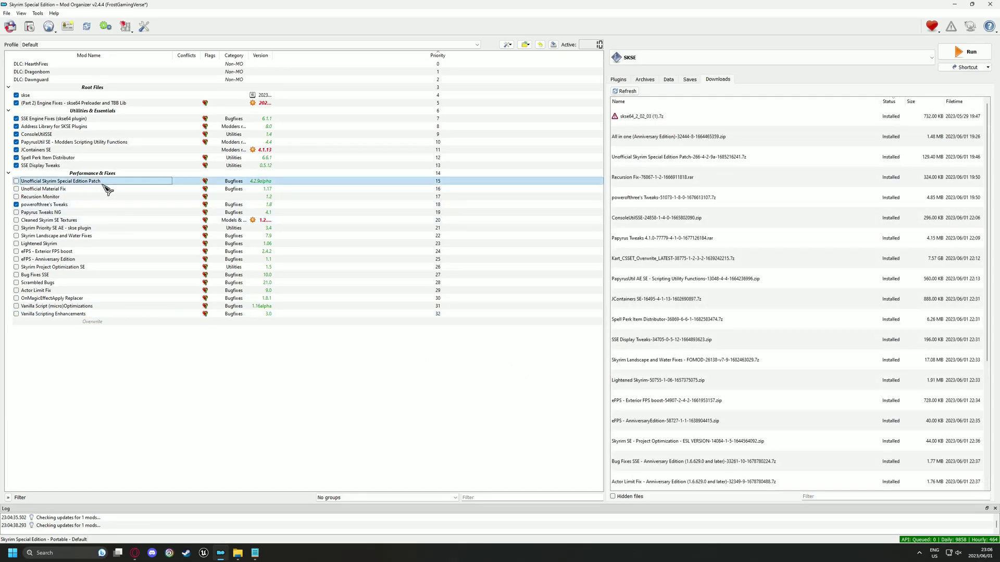
{"action": "left_click", "coordinate": [80, 314], "text": "shift"}
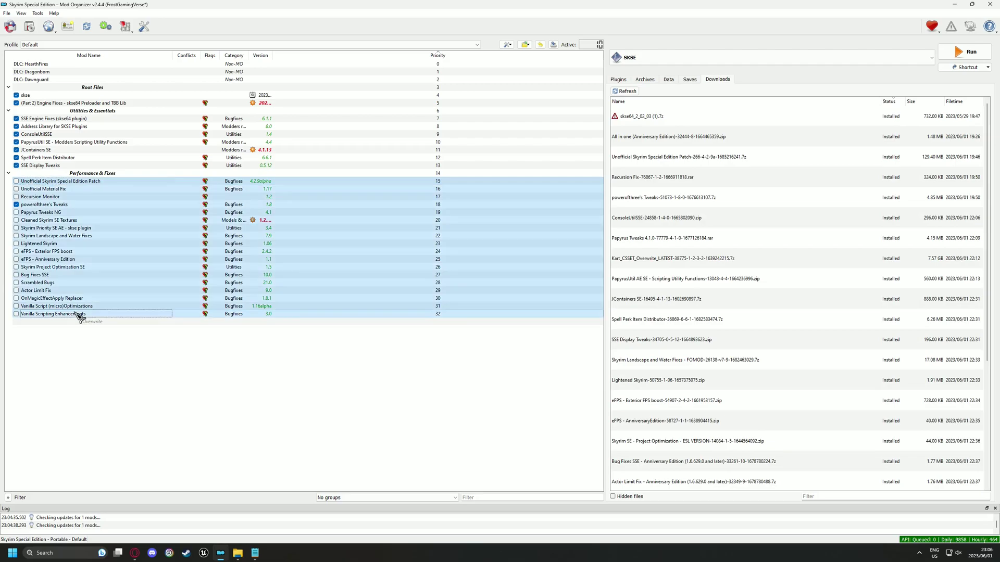
{"action": "right_click", "coordinate": [104, 228]}
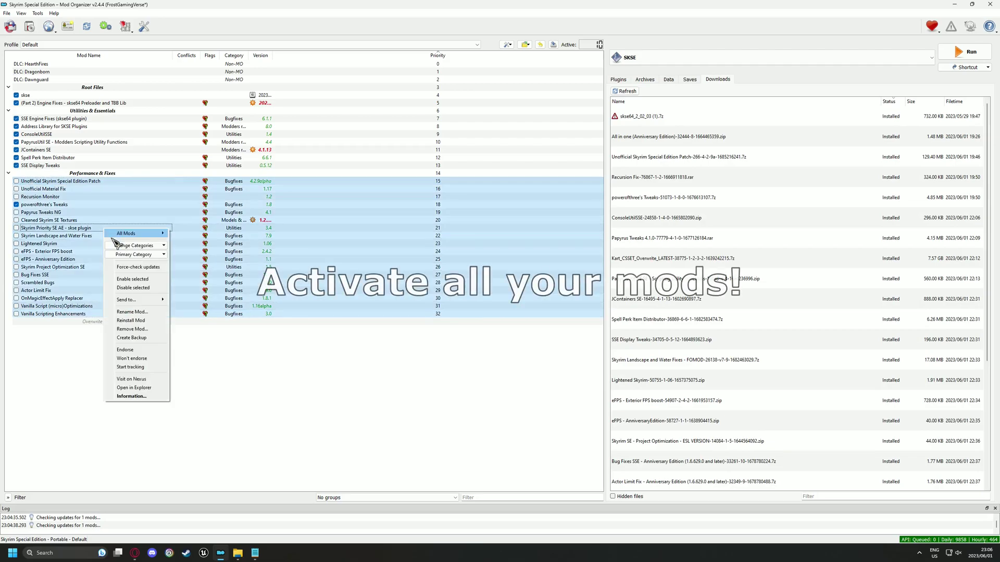
{"action": "left_click", "coordinate": [133, 280]}
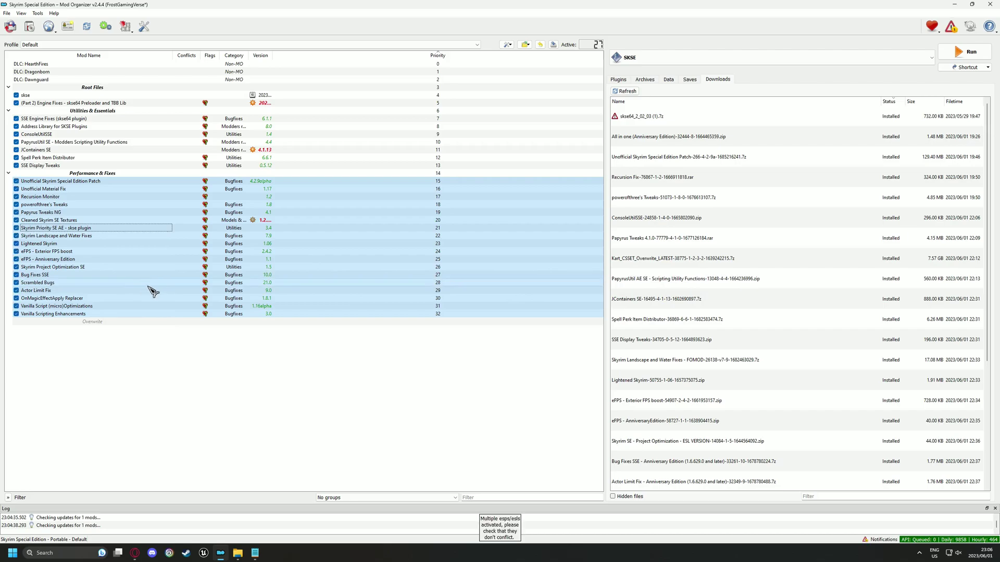
{"action": "left_click", "coordinate": [500, 397]}
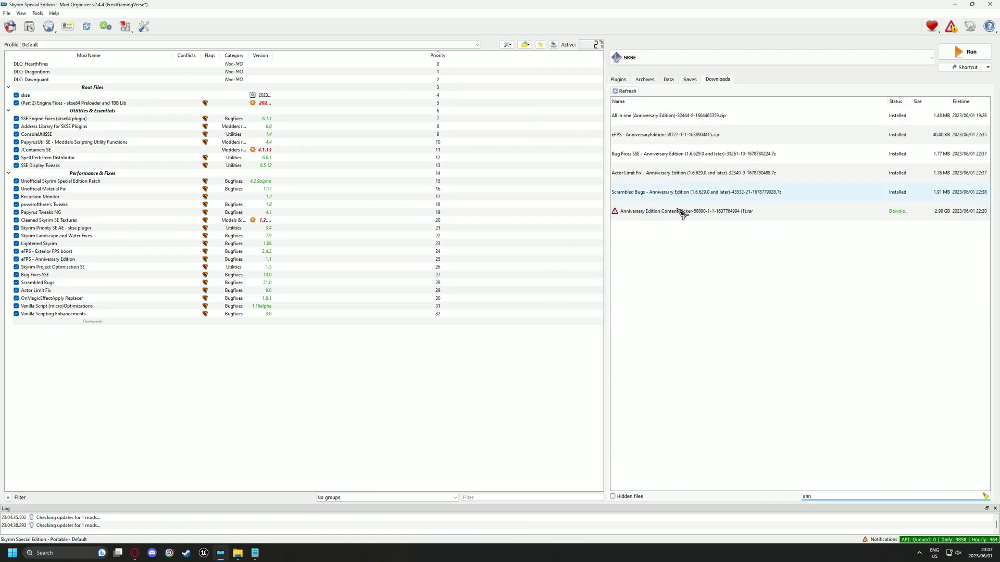
- Install Anniversary Edition Content Picker above SSE Engine Fixes under Utilities & Essentials and enable it
{"action": "left_click", "coordinate": [628, 210]}
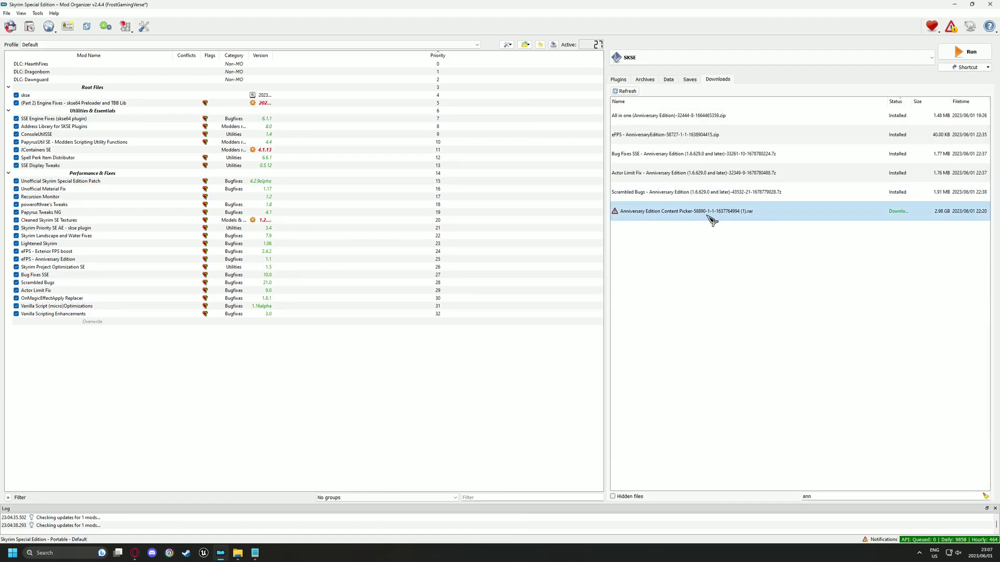
{"action": "left_click_drag", "start_coordinate": [711, 221], "coordinate": [249, 122]}
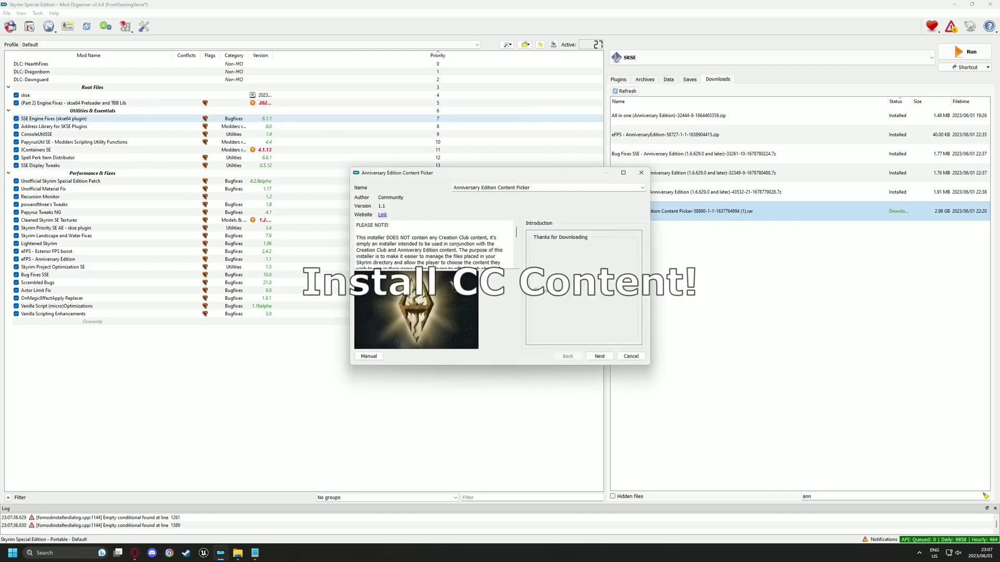
{"action": "left_click", "coordinate": [535, 316]}
{"action": "left_click", "coordinate": [598, 356]}
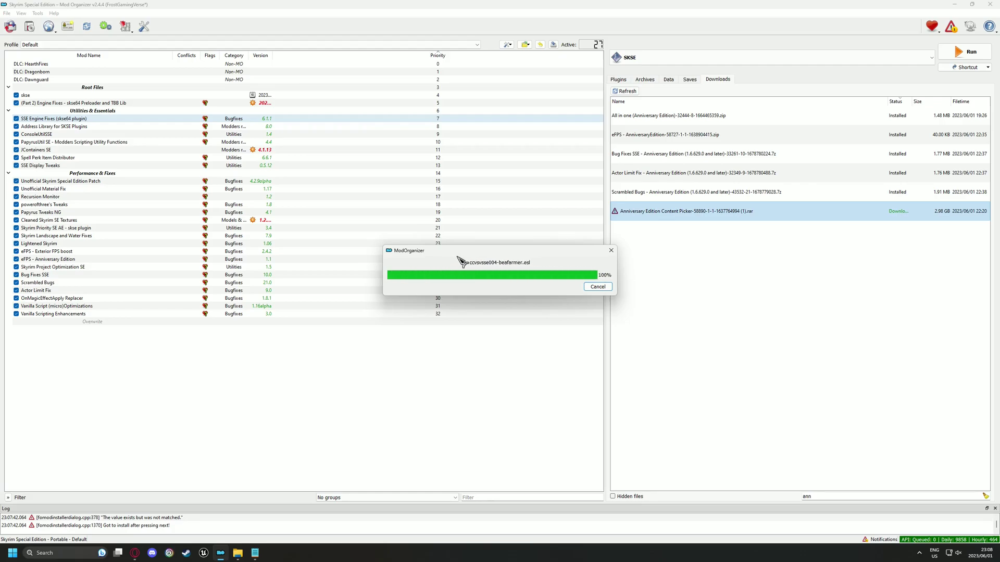
{"action": "left_click", "coordinate": [619, 80]}
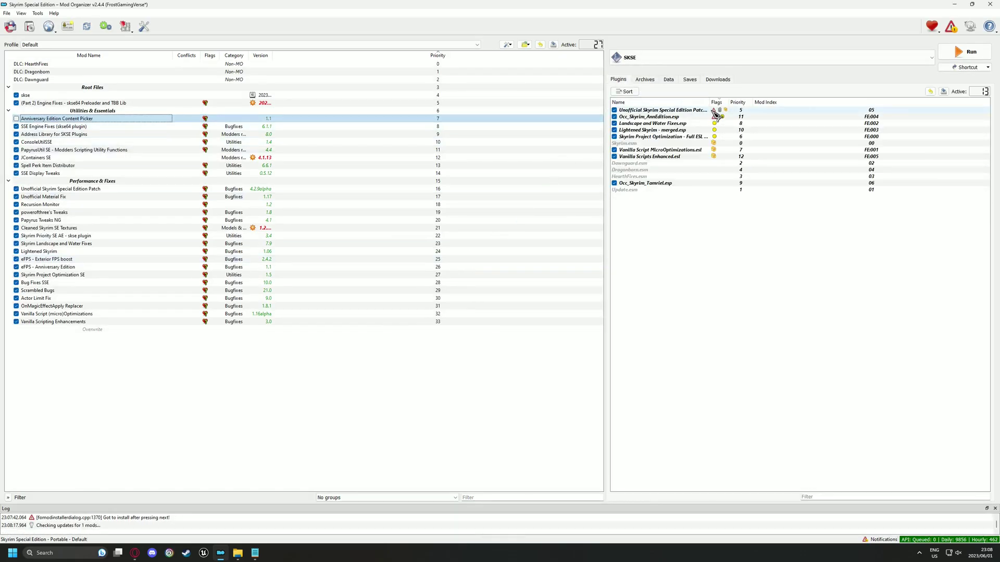
{"action": "left_click", "coordinate": [17, 119]}
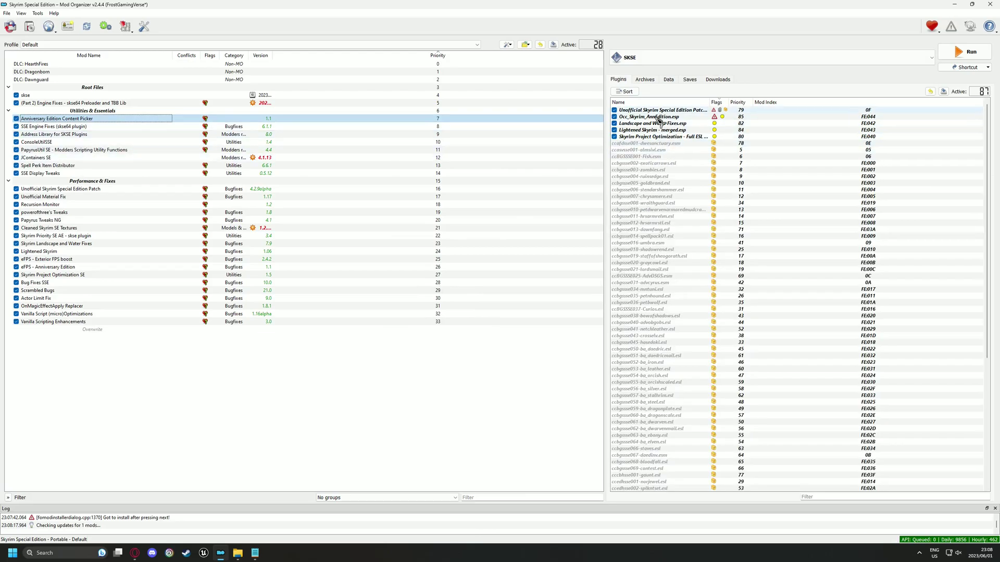
- List the plugins by priority and sort their load order automatically with LOOT
{"action": "left_click", "coordinate": [625, 91]}
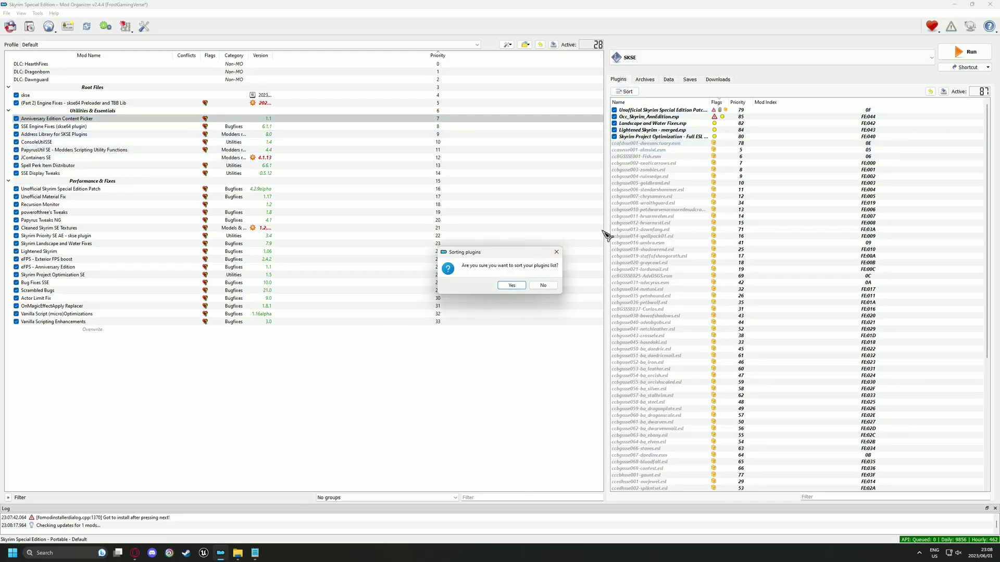
{"action": "left_click", "coordinate": [543, 285]}
{"action": "left_click", "coordinate": [737, 102]}
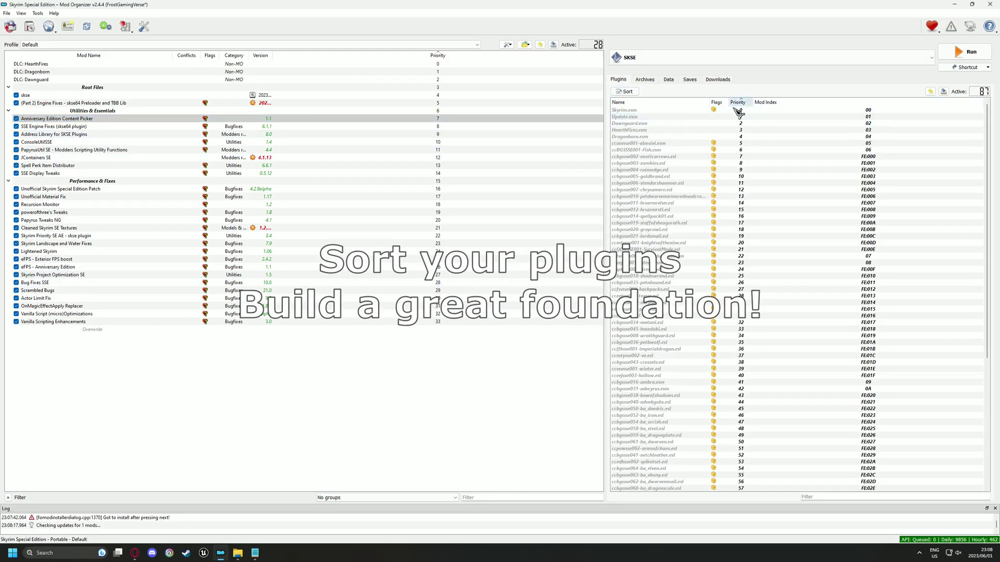
{"action": "left_click", "coordinate": [630, 91]}
{"action": "left_click", "coordinate": [518, 288]}
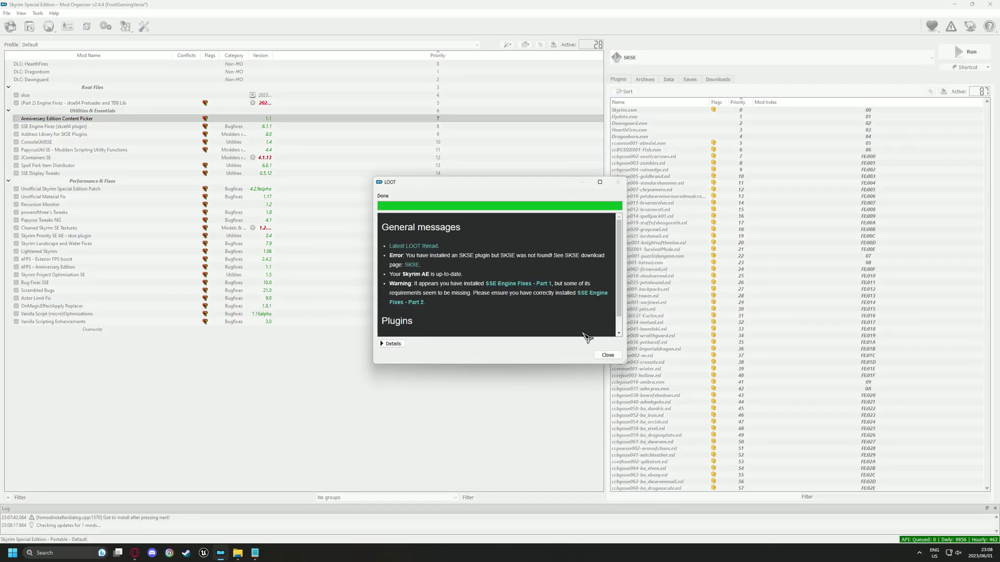
{"action": "left_click", "coordinate": [608, 355]}
{"action": "left_click_drag", "start_coordinate": [985, 112], "coordinate": [984, 286]}
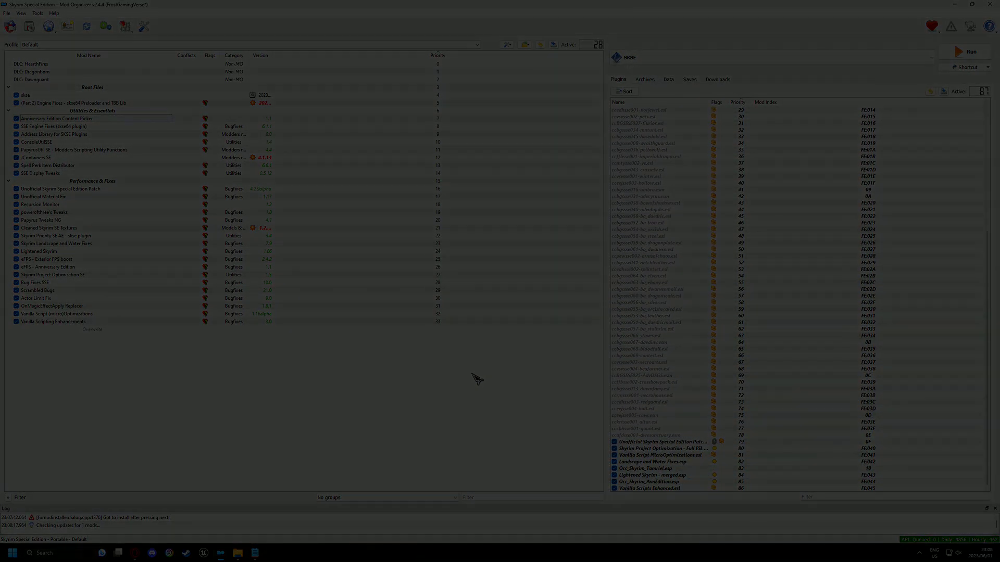